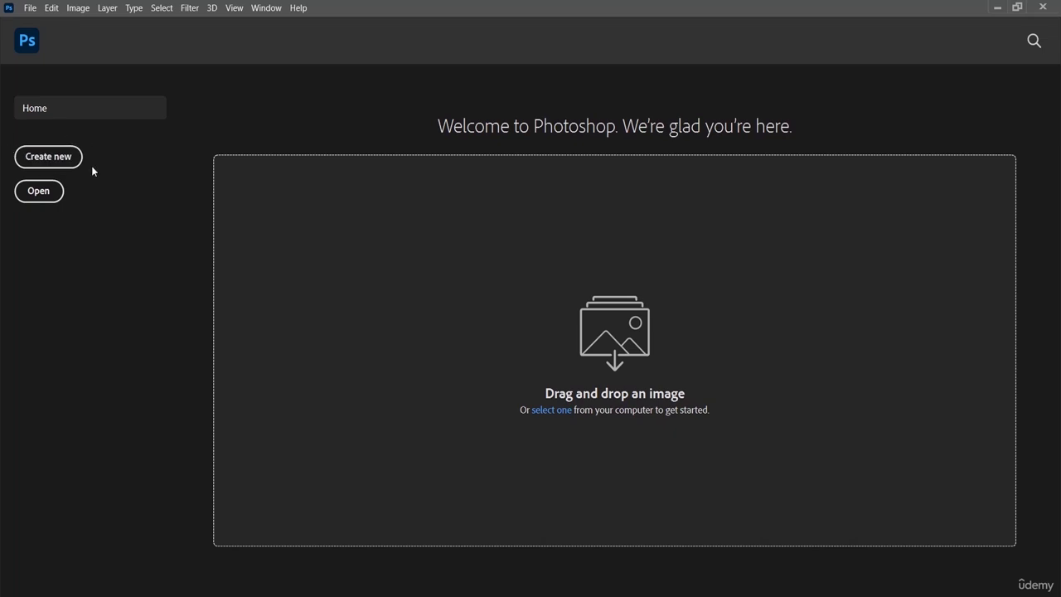
Open the settings for a new document and highlight its width and height values
left_click(48, 157)
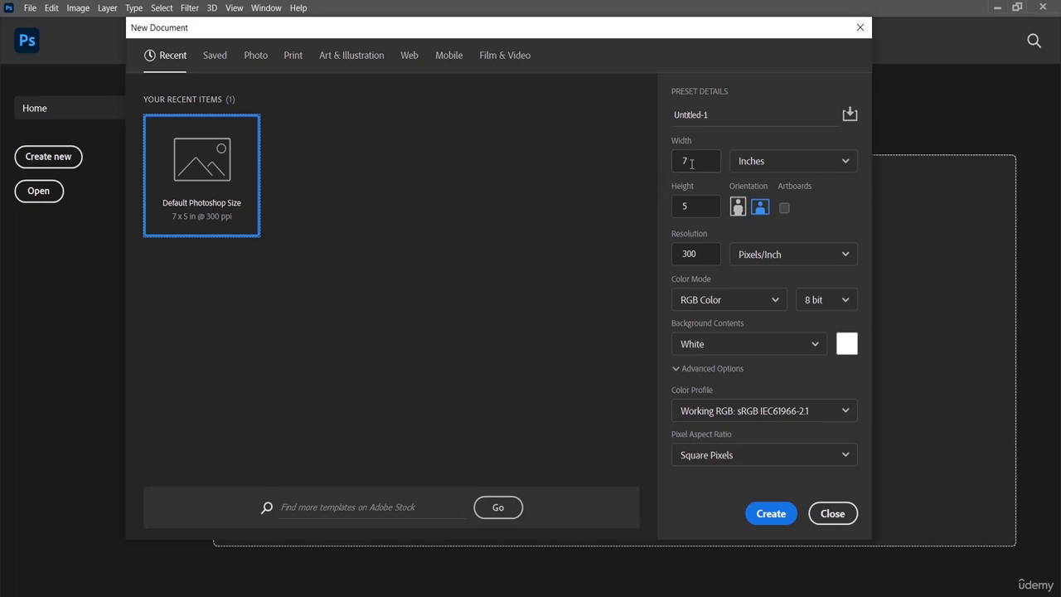
left_click_drag(695, 161, 649, 154)
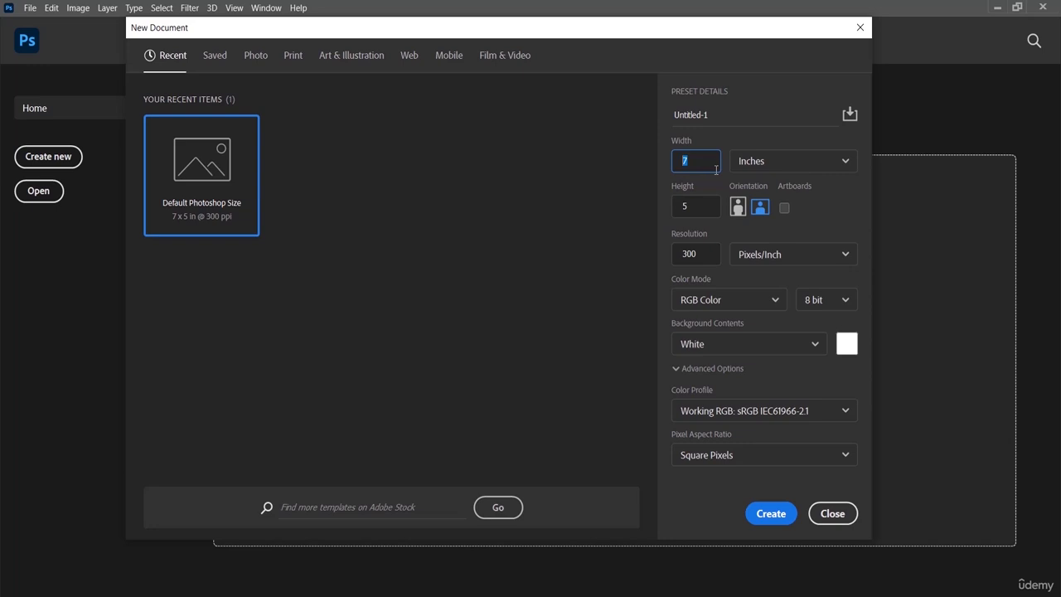
left_click_drag(695, 205, 678, 208)
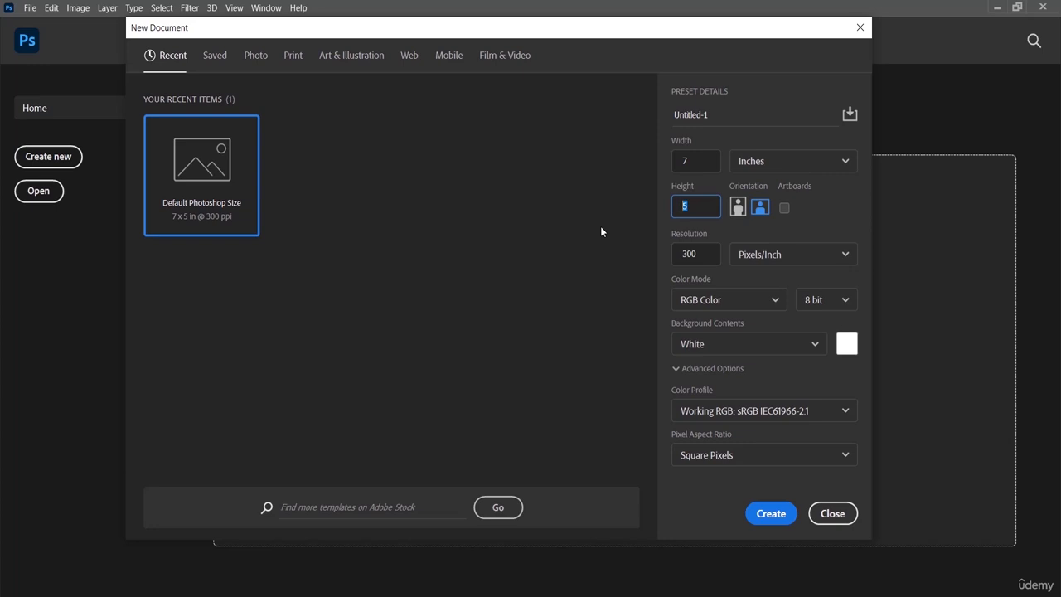
Examine the blank document presets for Photo, Print, Art & Illustration, and Web
left_click(257, 58)
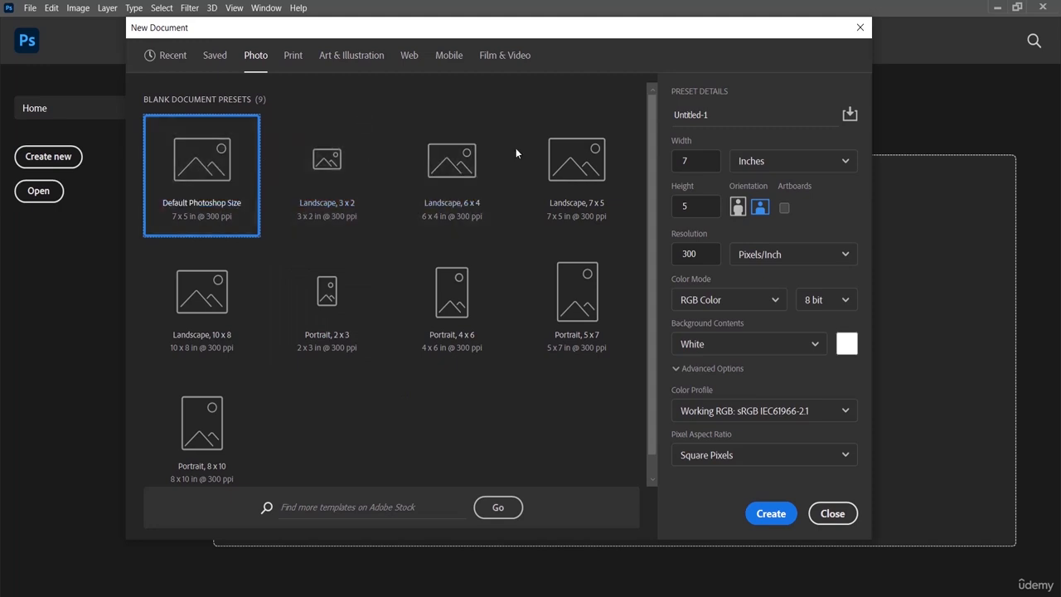
left_click(294, 57)
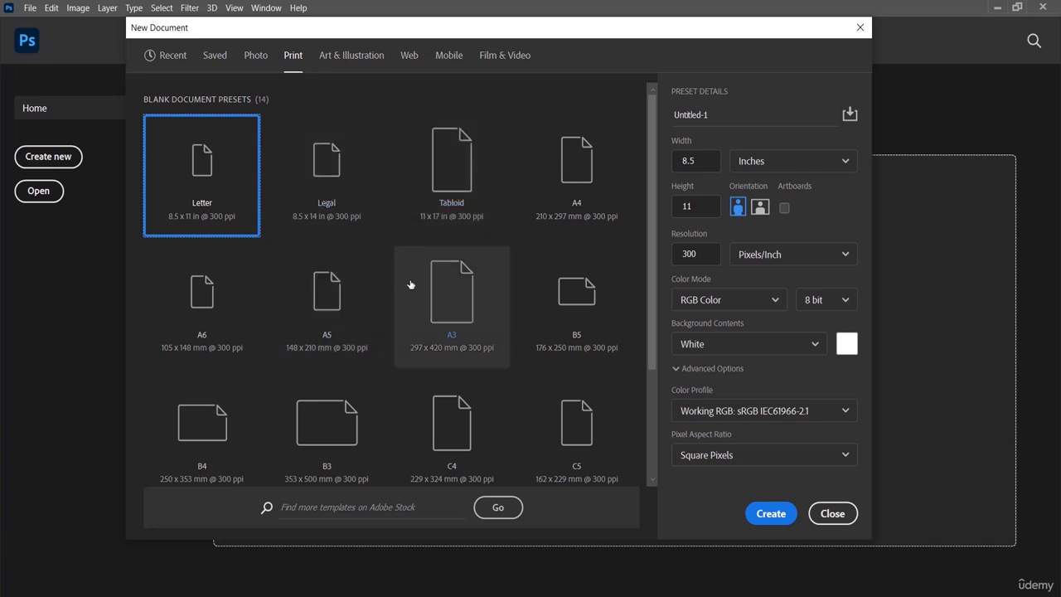
scroll(395, 287, "down", 1)
scroll(396, 288, "down", 1)
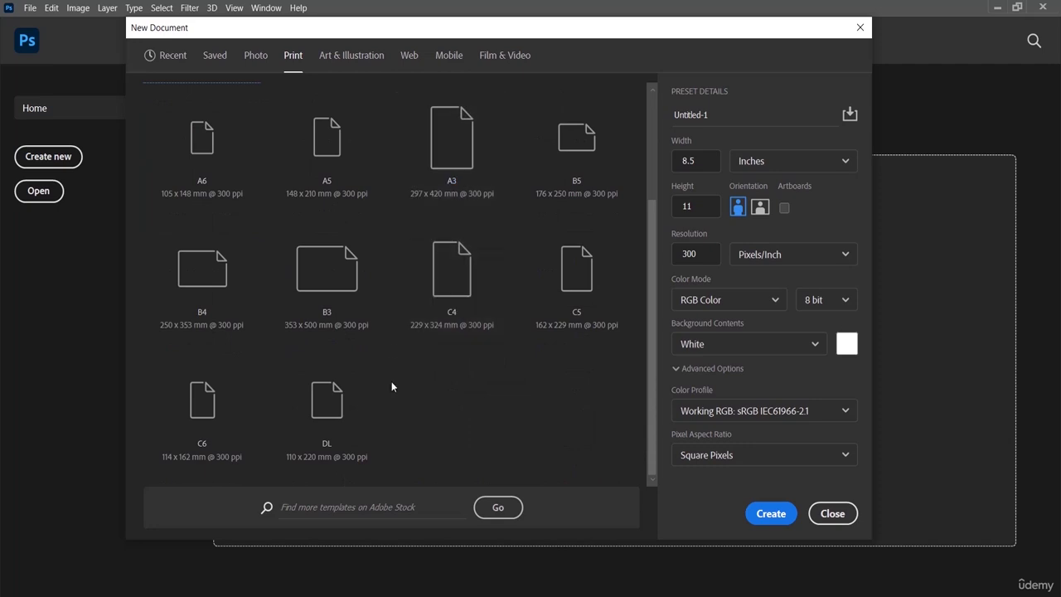
scroll(391, 381, "up", 2)
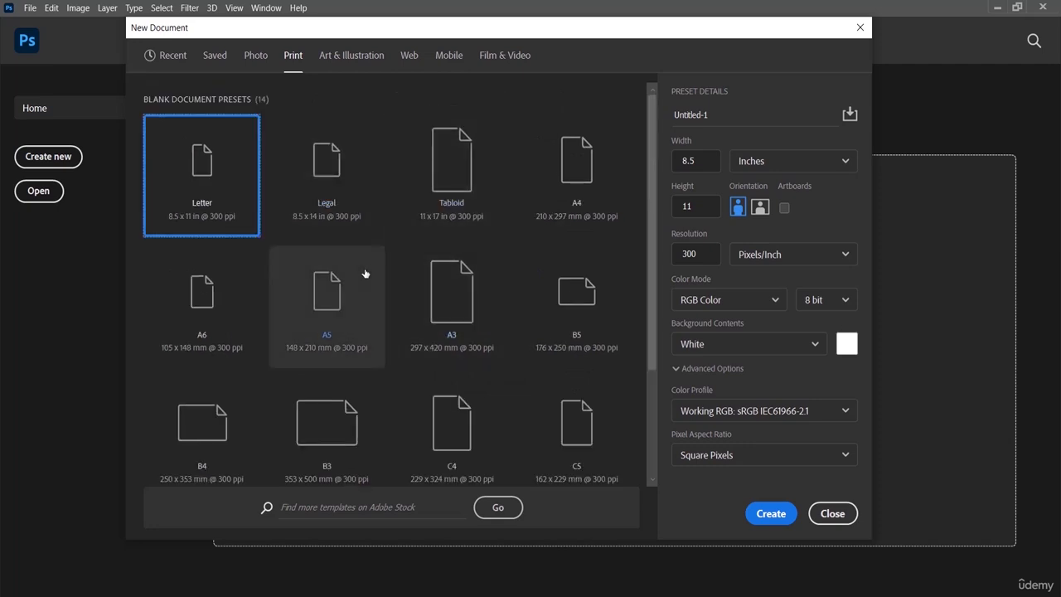
left_click(345, 63)
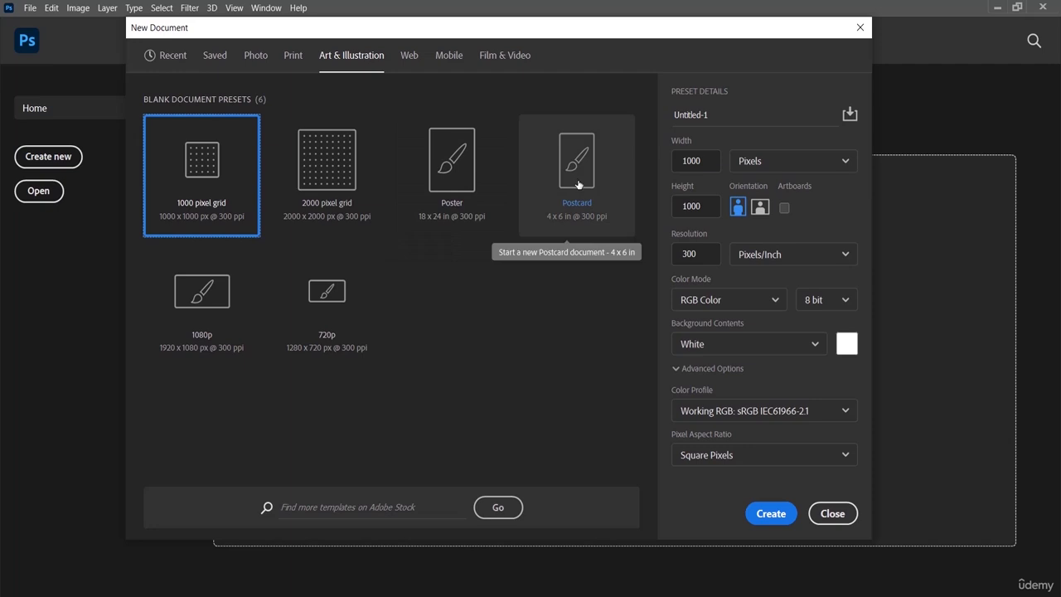
left_click(408, 56)
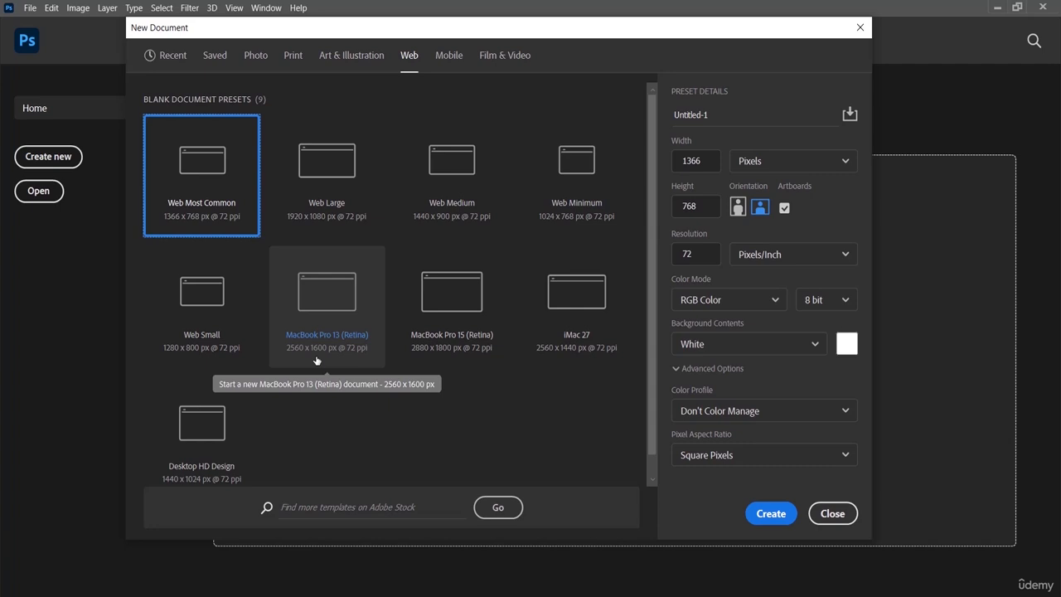
Compare the Print and Web presets and their measurement units, and view the Mobile and Film & Video presets
left_click(293, 57)
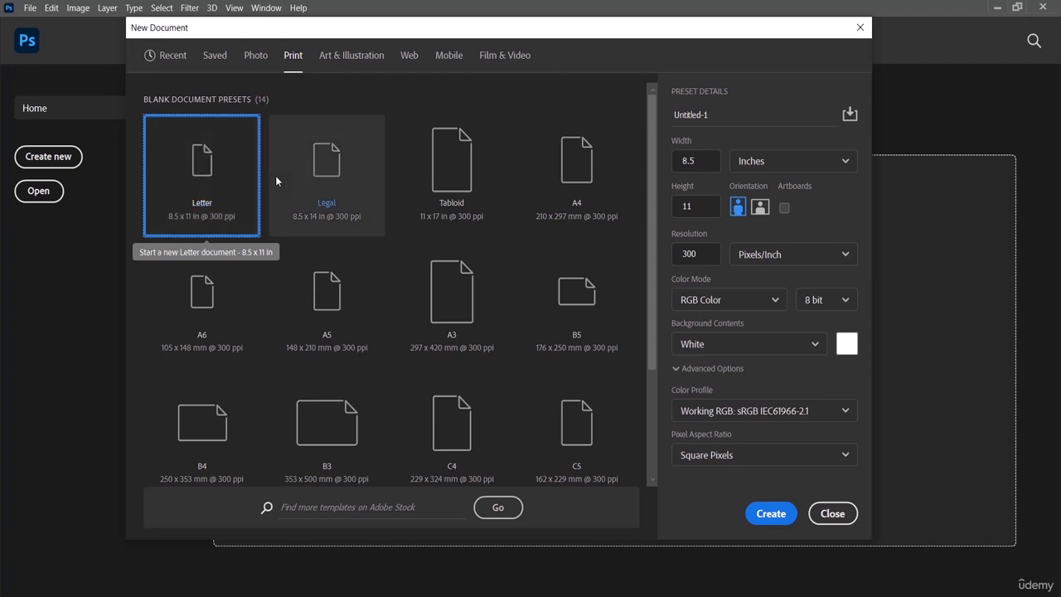
left_click(404, 58)
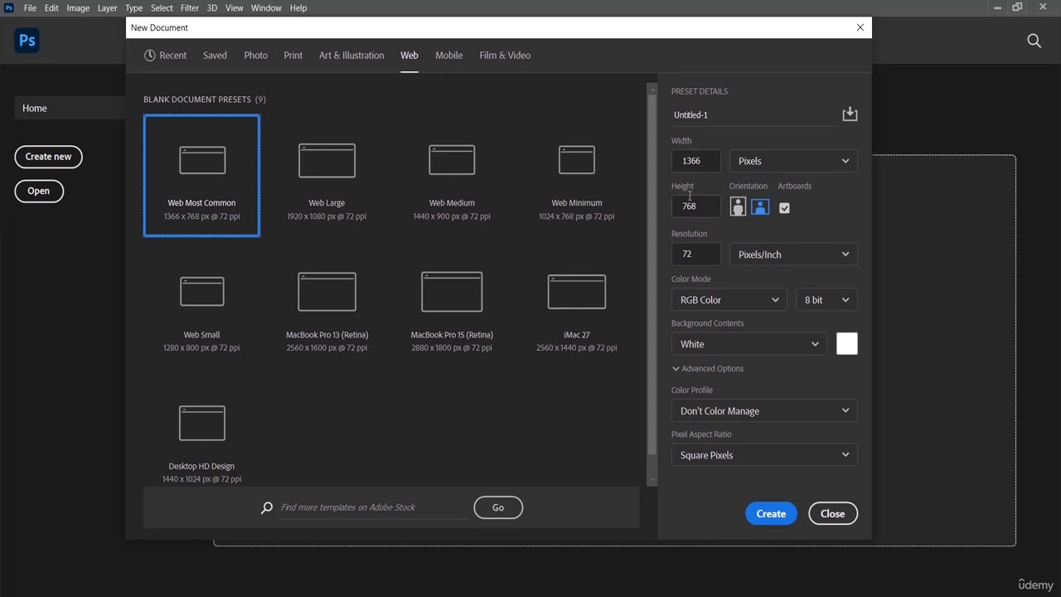
left_click(794, 169)
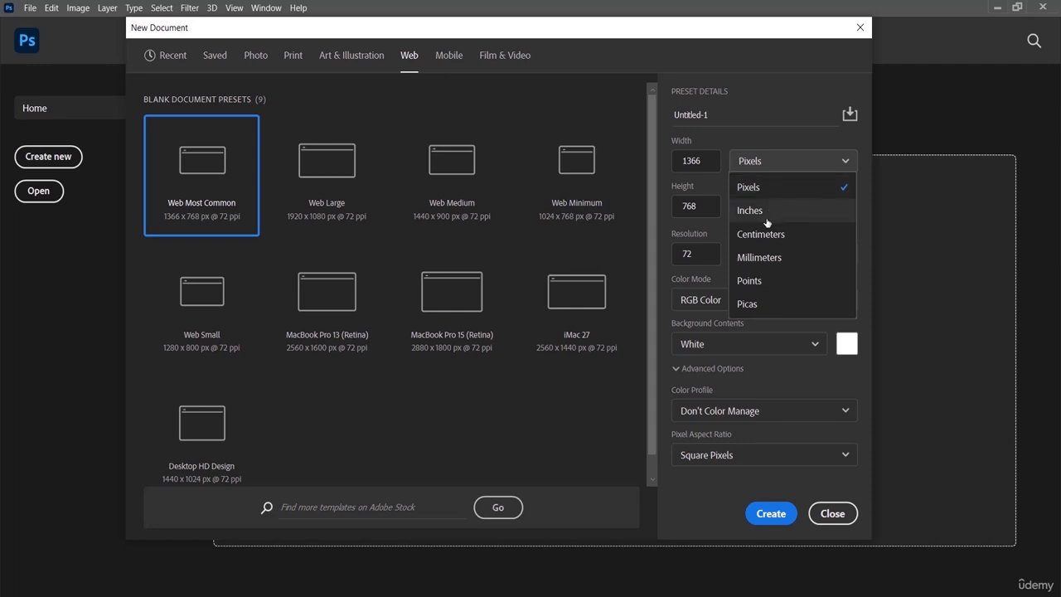
left_click(814, 193)
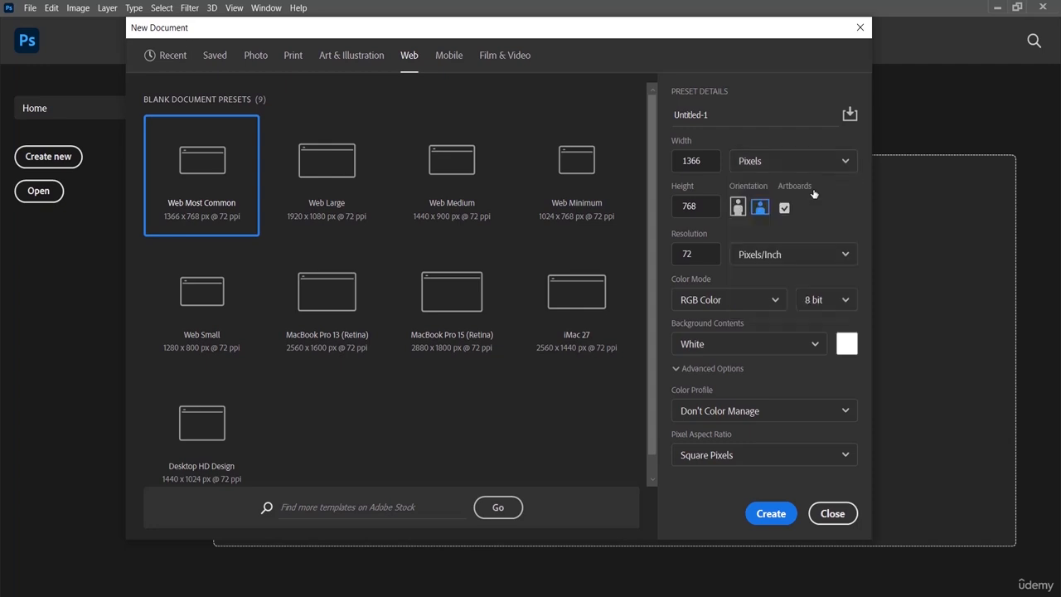
left_click(450, 60)
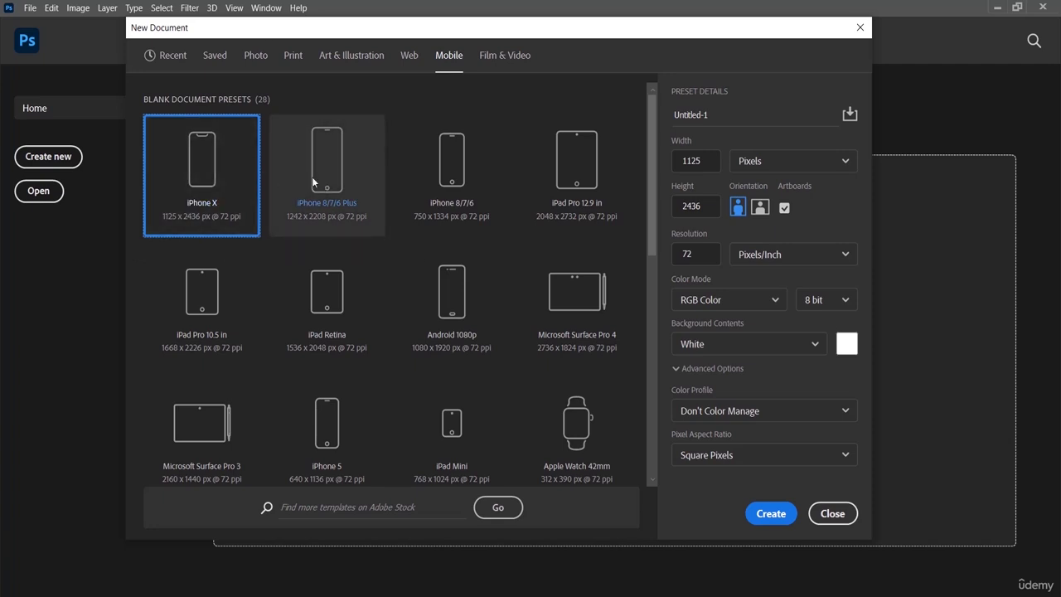
left_click(508, 58)
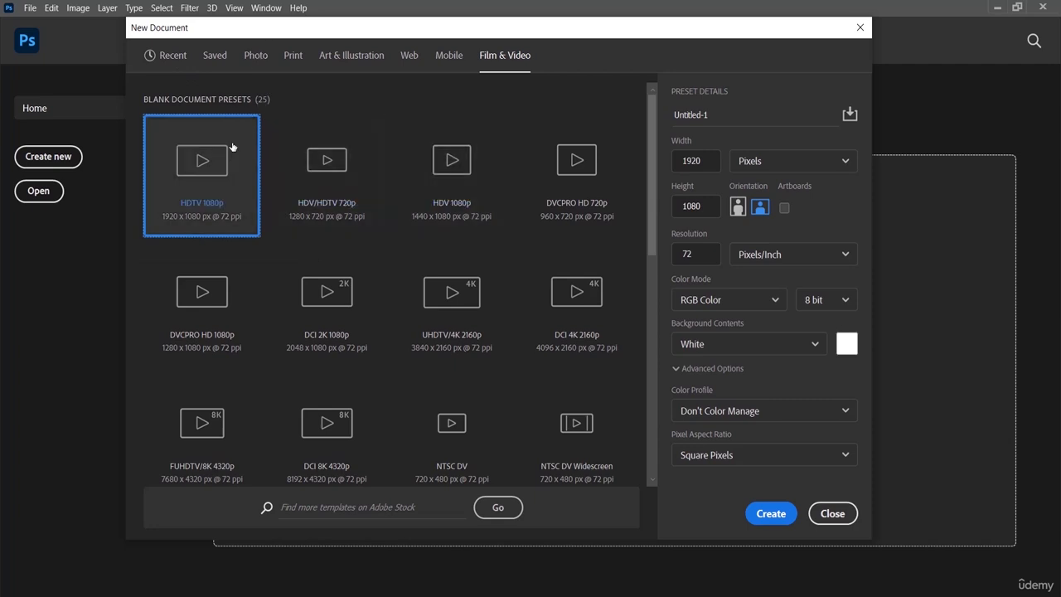
Create a document from the Default Photoshop Size photo preset, 7 x 5 inches at 300 ppi, with RGB Color and a white background
left_click(256, 59)
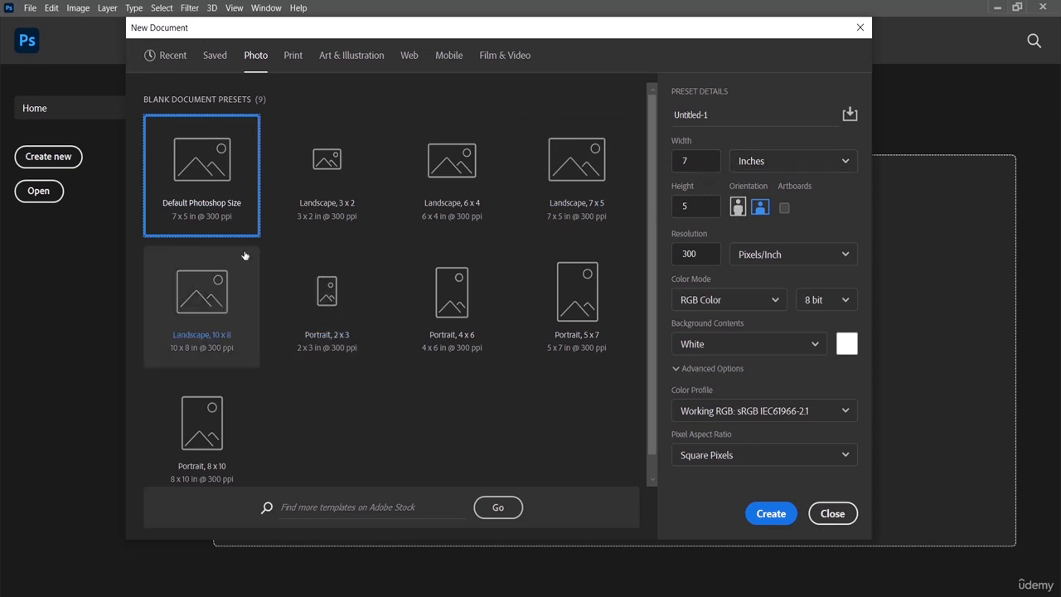
left_click(753, 301)
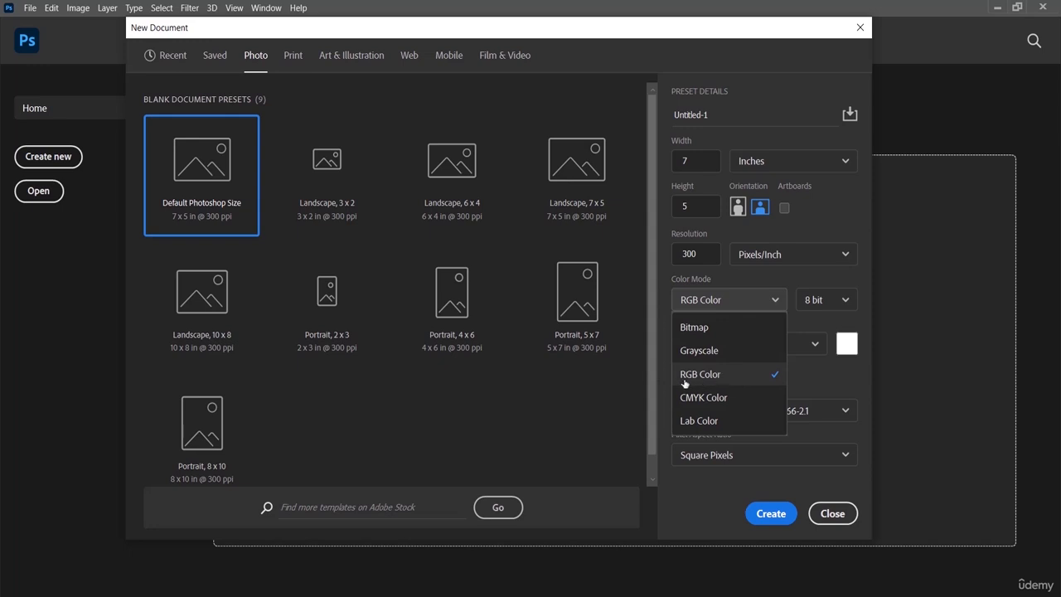
left_click(737, 277)
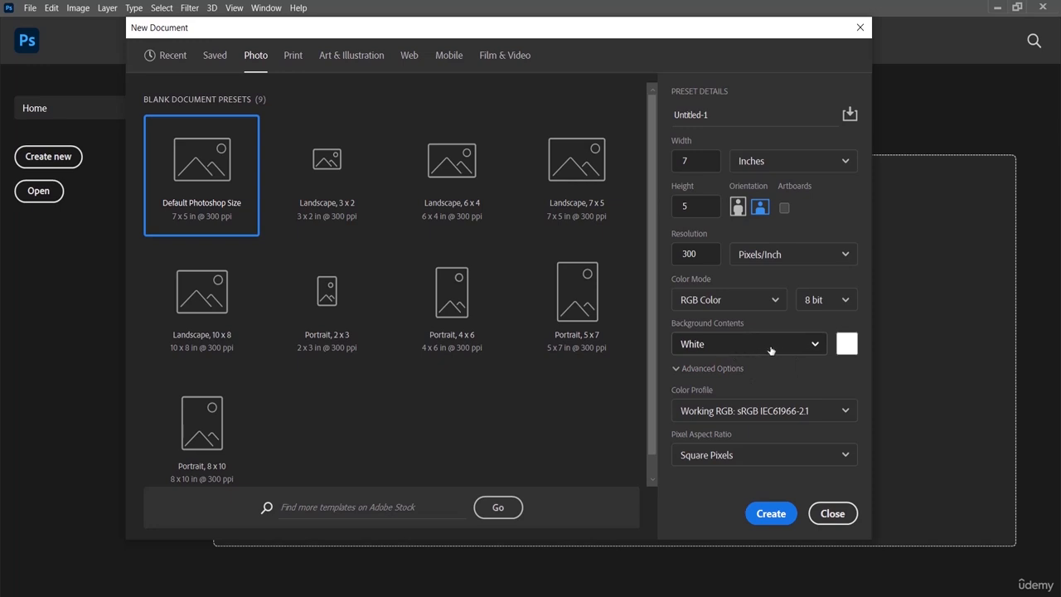
left_click(801, 350)
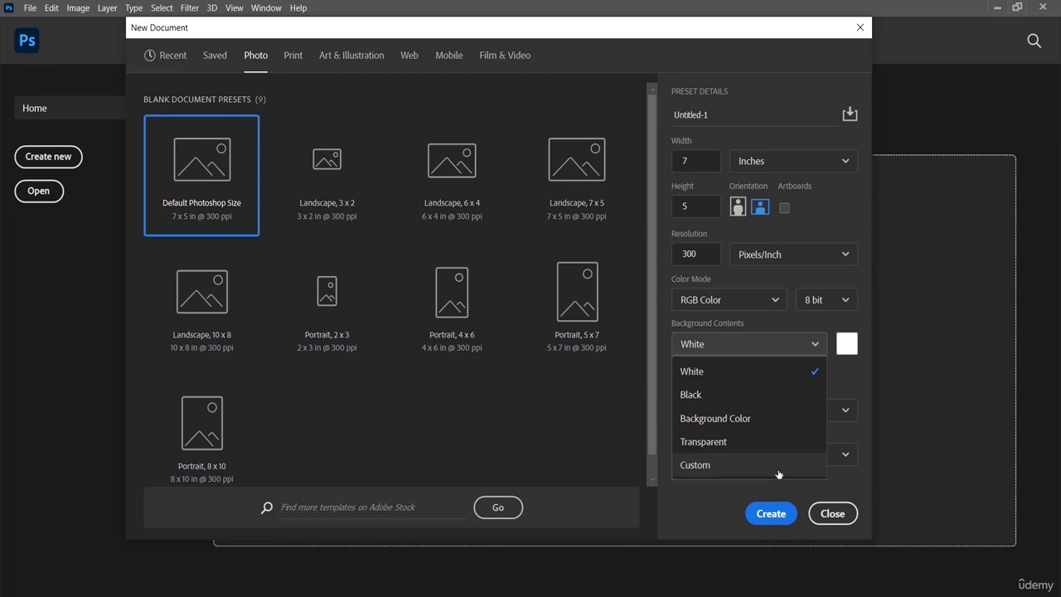
left_click(843, 375)
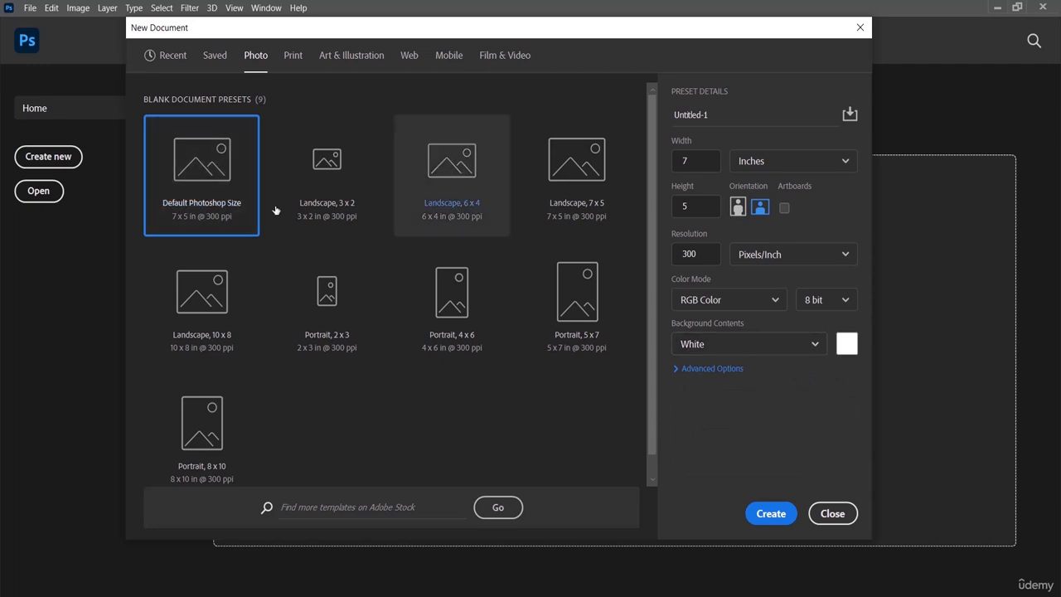
left_click(767, 514)
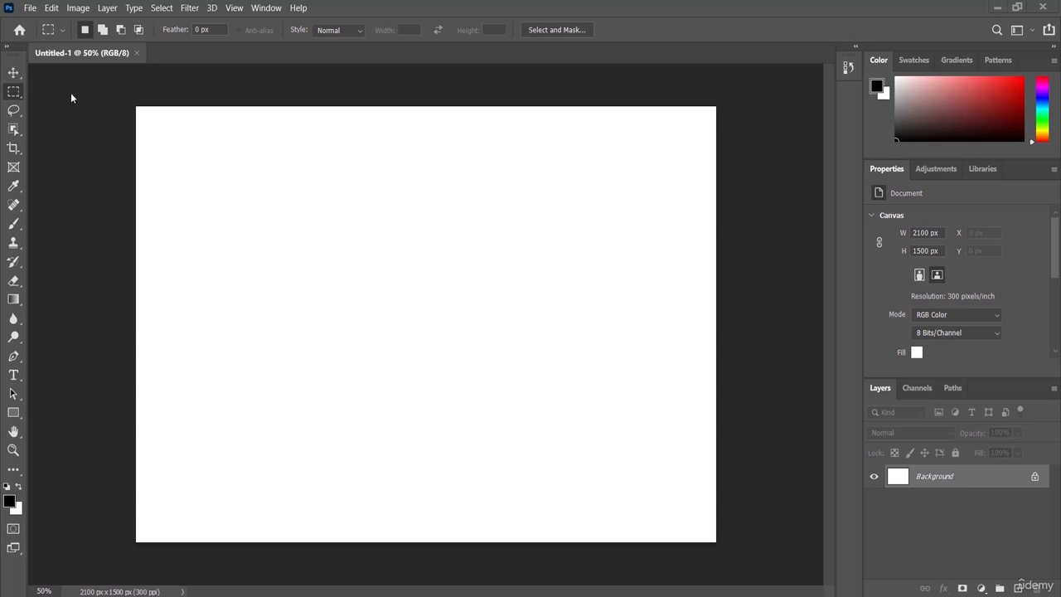
Place the orange van photo from the Exercise File folder as an embedded image and commit its default placement
left_click(30, 8)
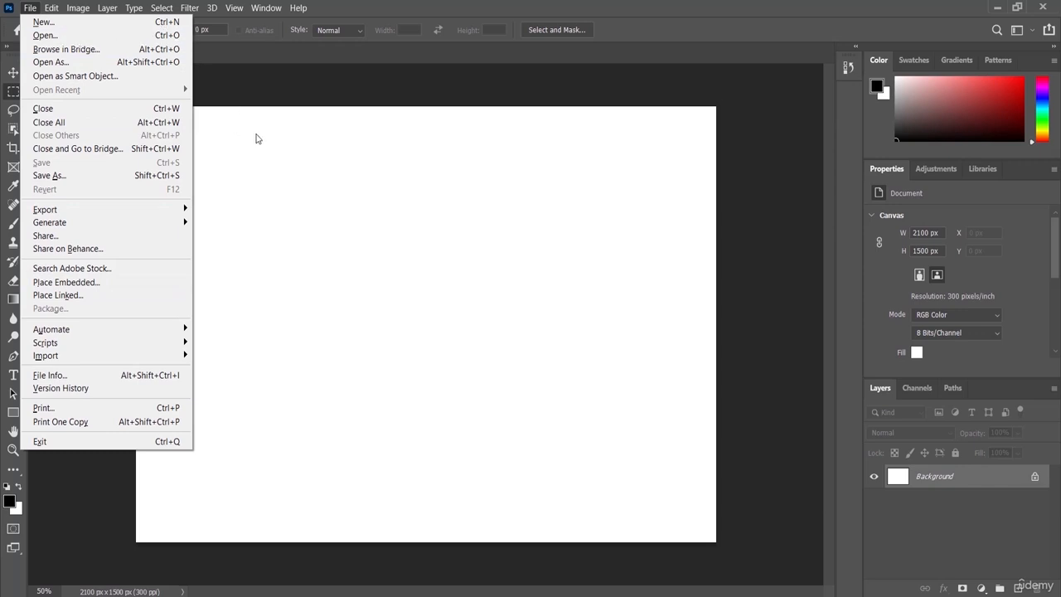
left_click(192, 59)
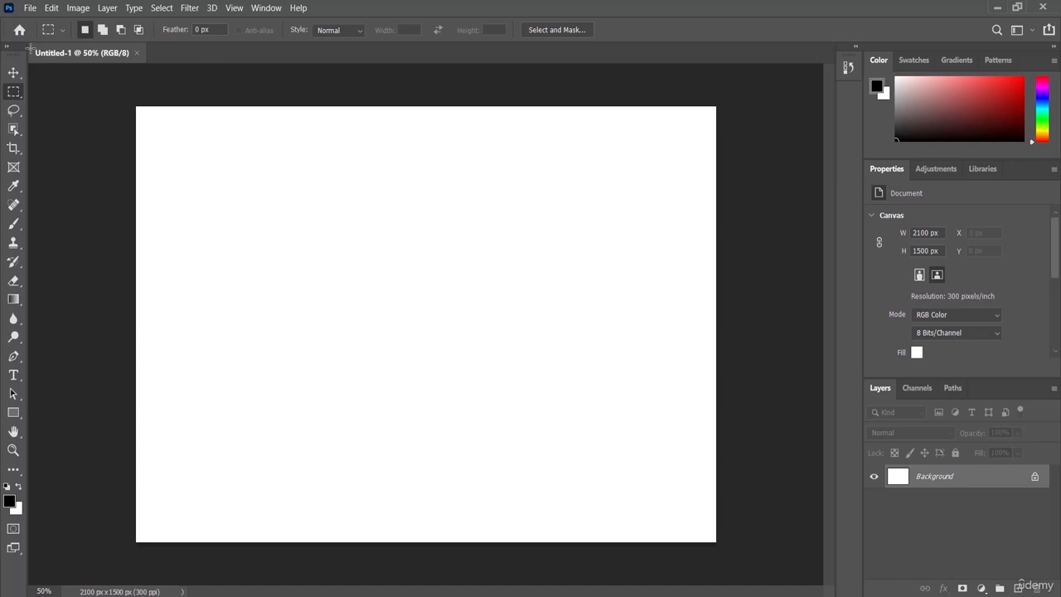
left_click(29, 8)
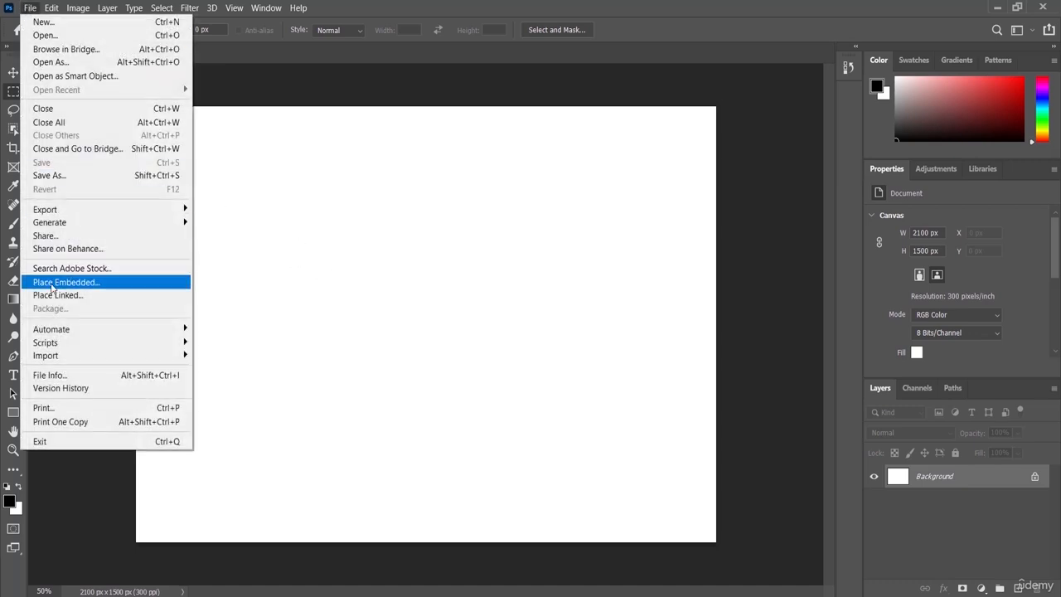
left_click(117, 285)
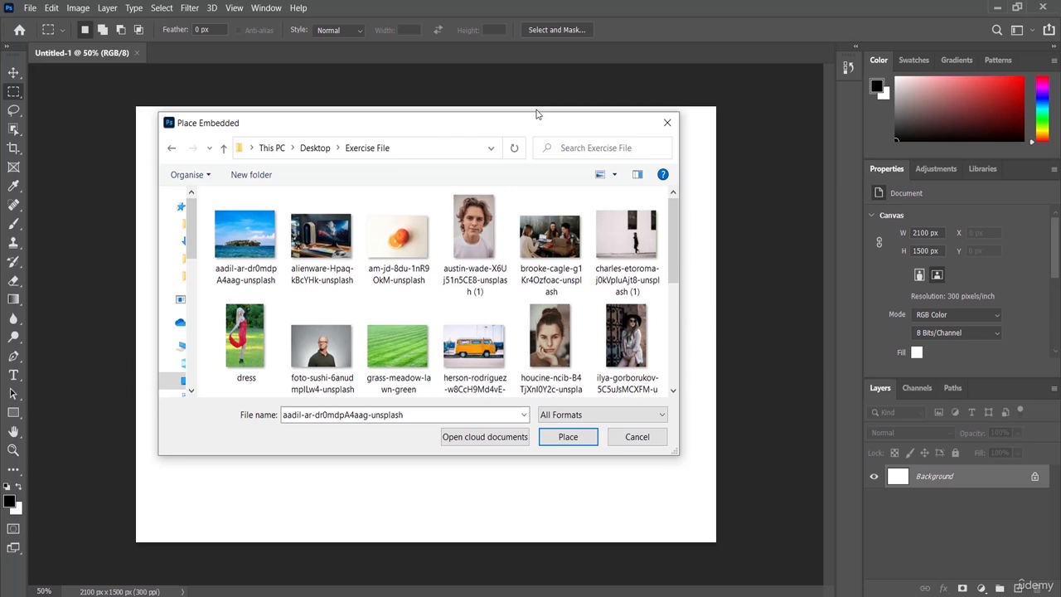
left_click(482, 368)
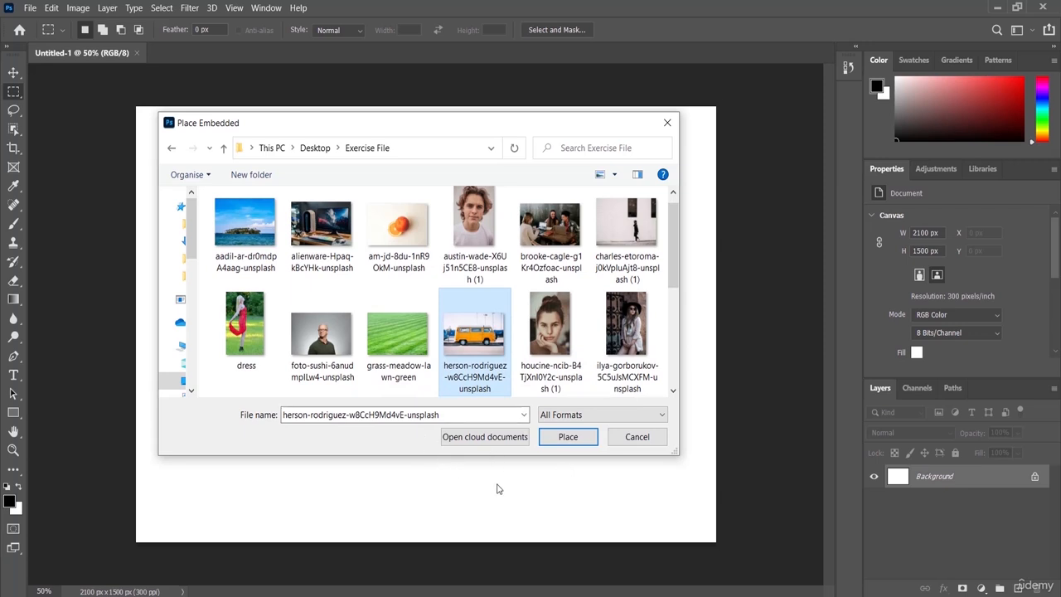
left_click(554, 444)
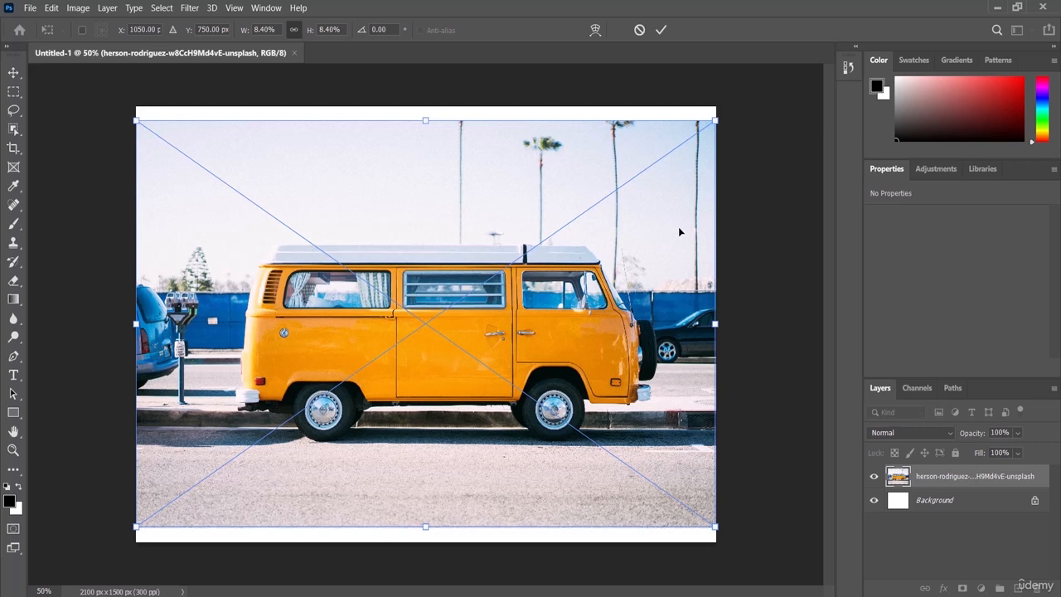
left_click(661, 30)
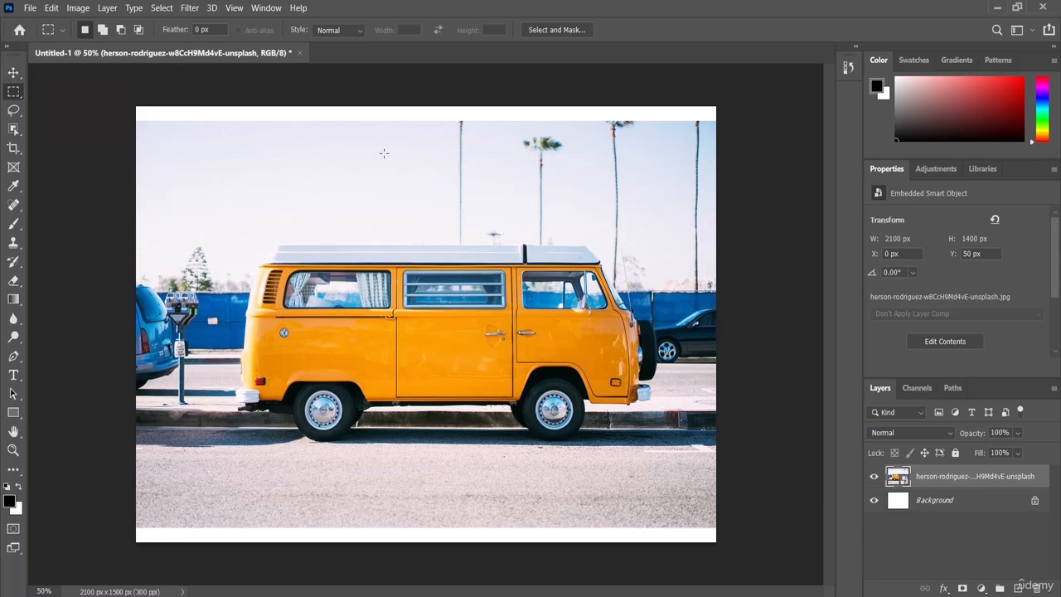
Move the van photo layer with the Move tool to about X 38 px, Y 50 px on the canvas
left_click(13, 74)
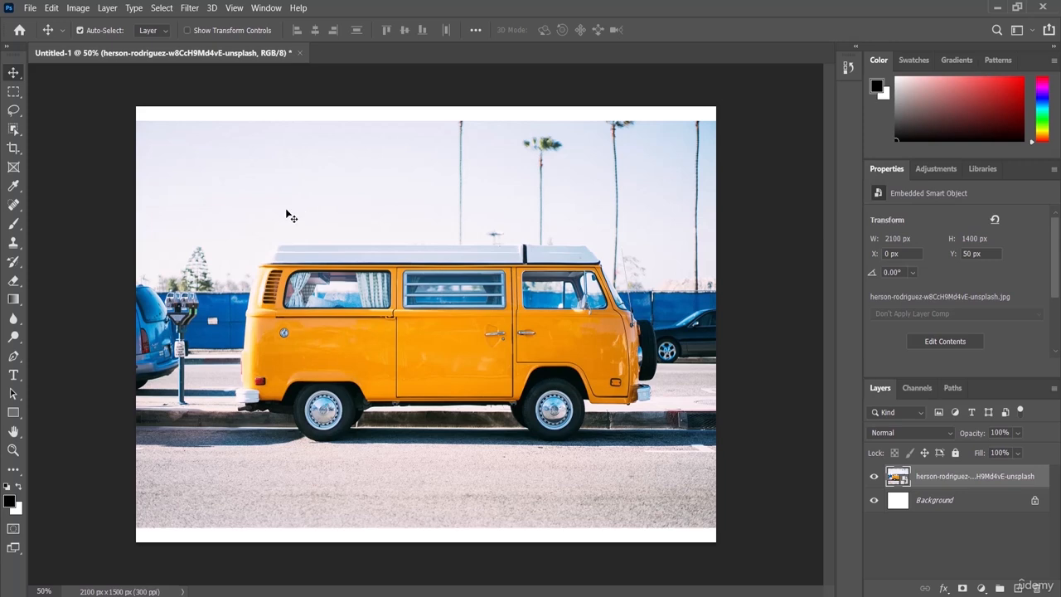
left_click_drag(273, 223, 371, 184)
left_click_drag(318, 174, 282, 225)
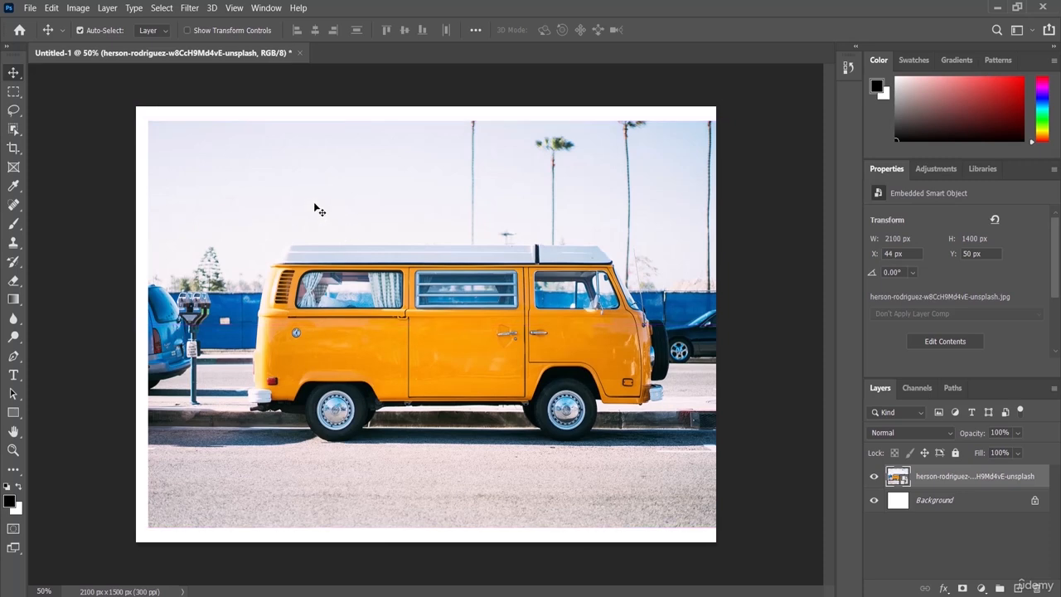
mouse_move(313, 208)
left_mouse_down()
mouse_move(486, 213)
mouse_move(452, 275)
mouse_move(398, 264)
mouse_move(353, 280)
mouse_move(419, 245)
mouse_move(377, 263)
mouse_move(316, 254)
mouse_move(353, 199)
mouse_move(346, 270)
mouse_move(304, 226)
mouse_move(356, 225)
mouse_move(341, 222)
mouse_move(323, 245)
mouse_move(327, 211)
mouse_move(305, 206)
left_mouse_up()
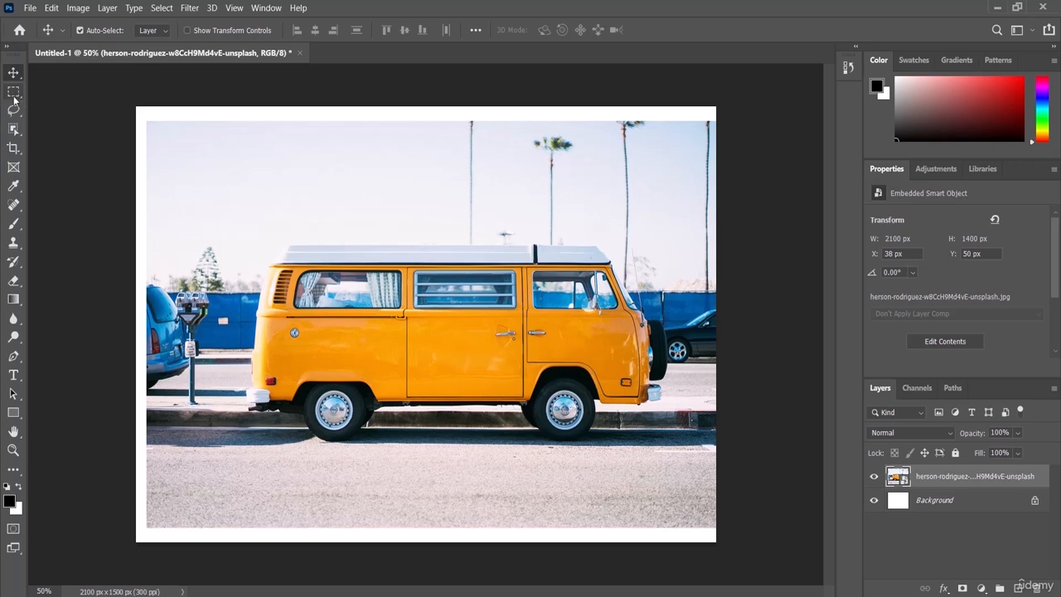
Select a rectangular area over the van's front wheel and the road below, view the marquee tool variants, and clear the selection
left_click(12, 93)
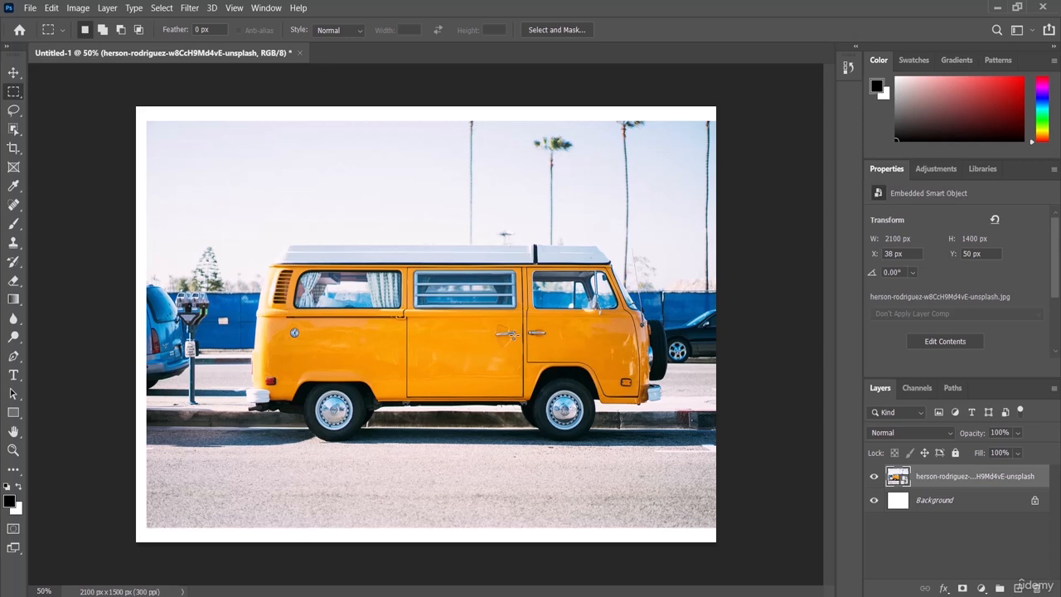
left_click_drag(524, 341, 656, 503)
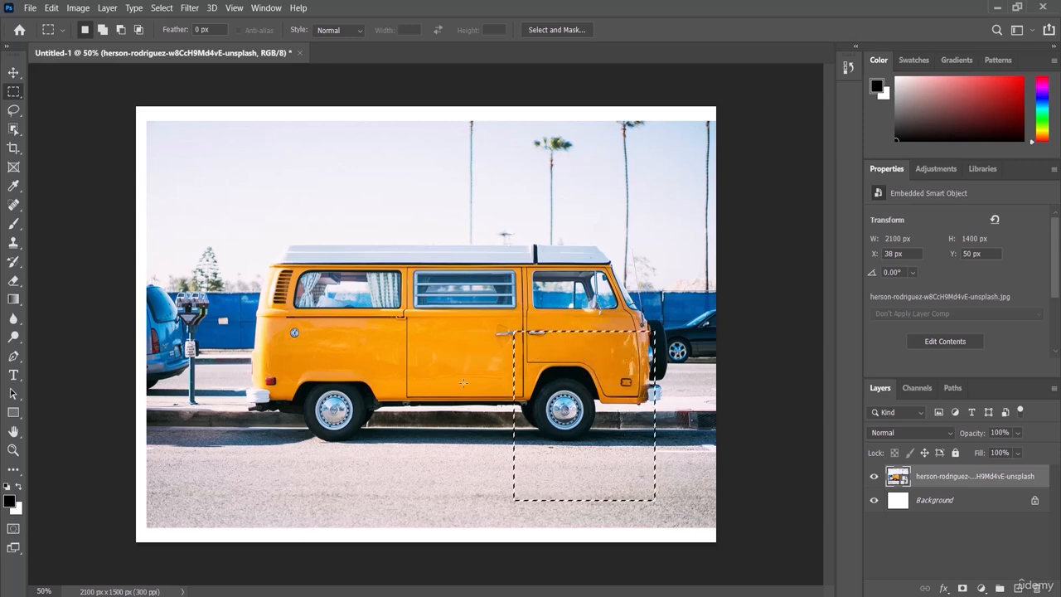
right_click(8, 97)
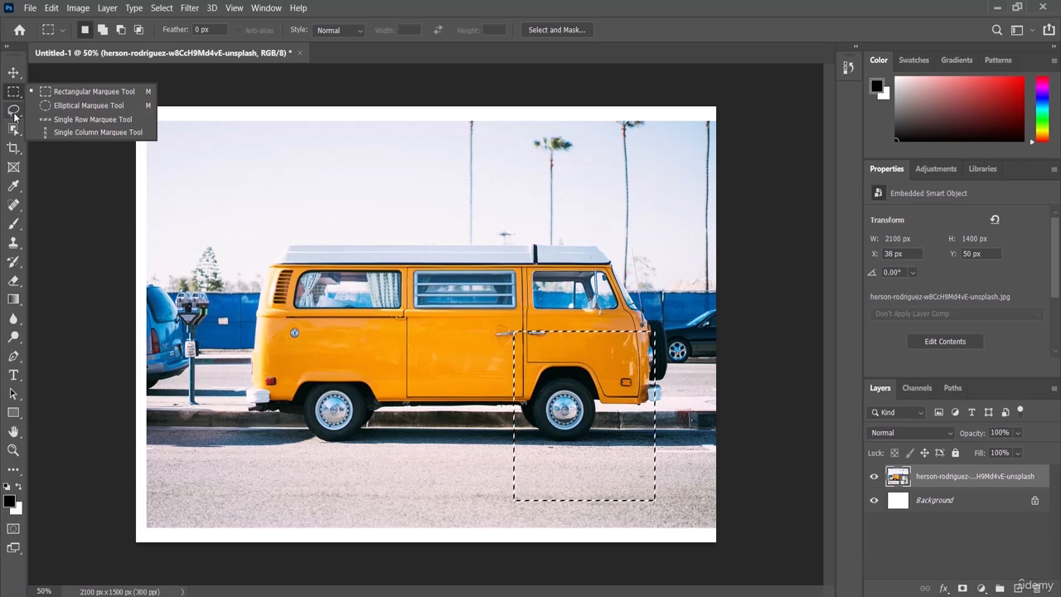
left_click(143, 101)
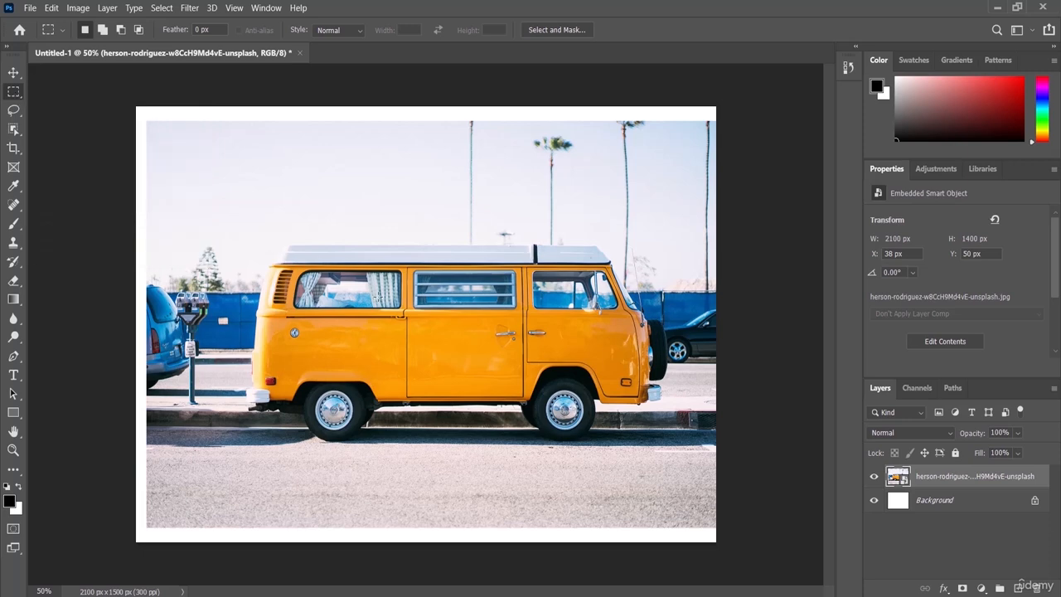
Replace a rectangular selection around the van with an elliptical one over its rear roof and side windows, and clear it
left_click_drag(261, 230, 650, 459)
right_click(13, 92)
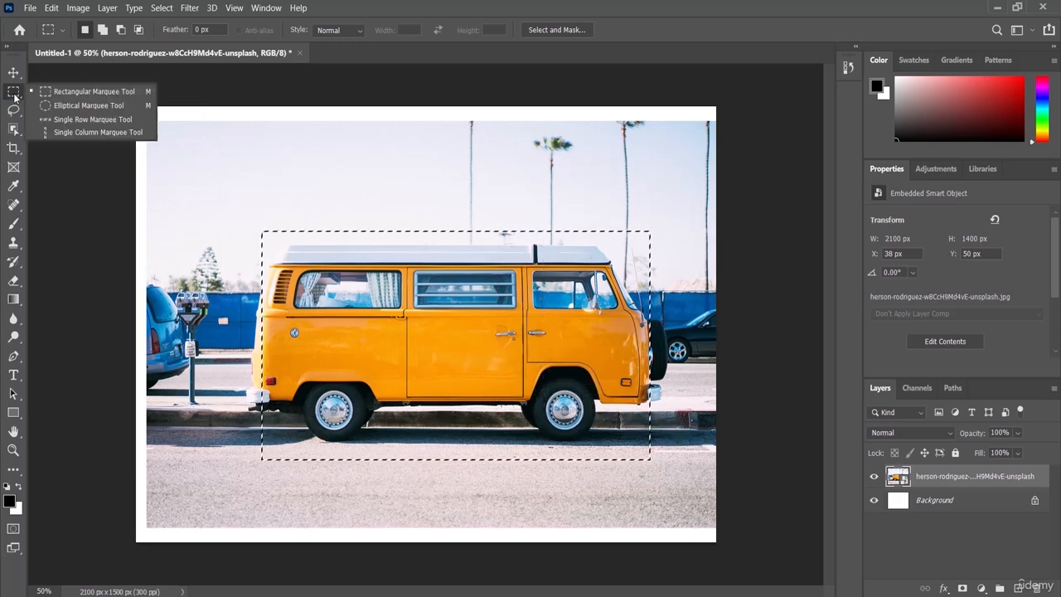
left_click(79, 108)
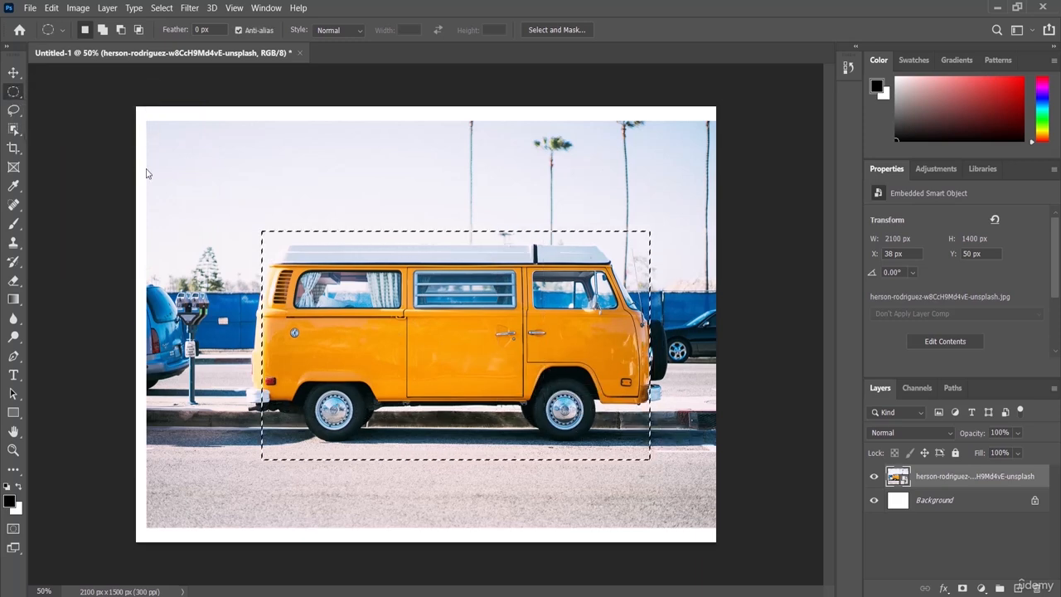
left_click(346, 199)
left_click_drag(279, 171, 464, 365)
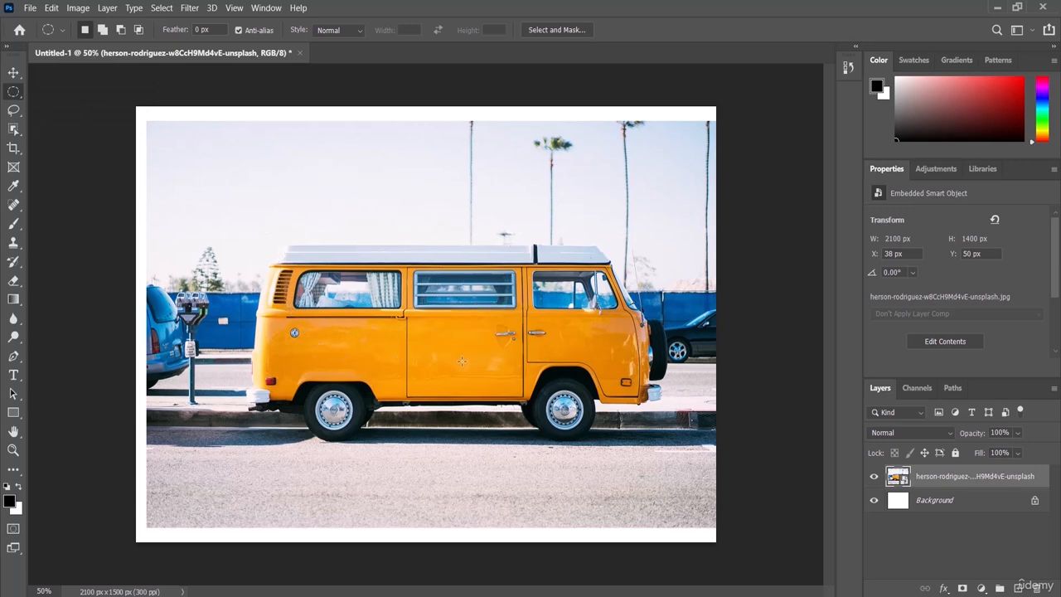
left_click(374, 244)
Make a freehand Lasso selection with loose loops on the road below the van, between the two wheels
left_click(13, 112)
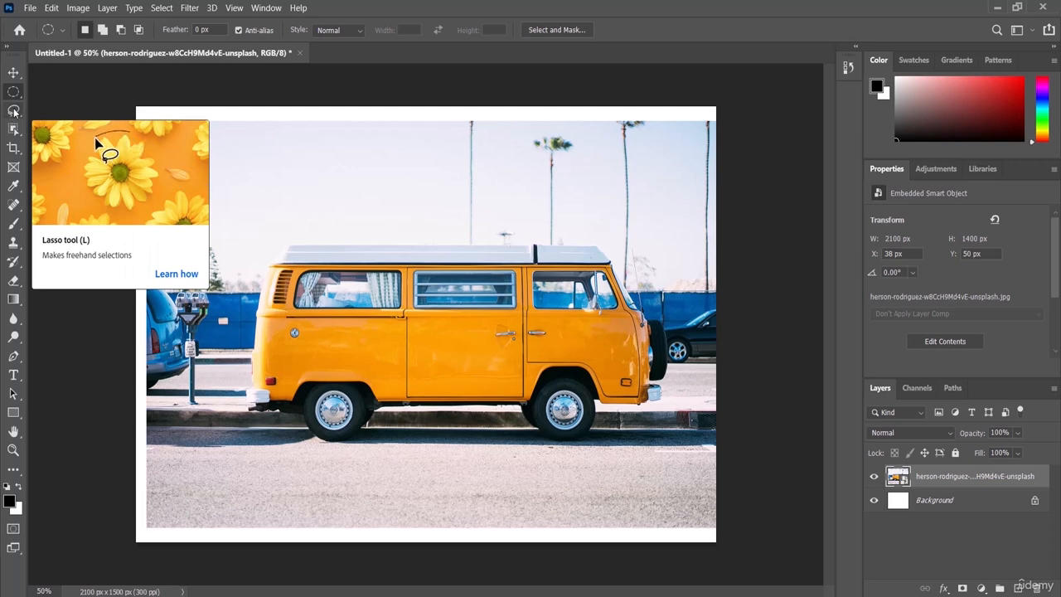
left_click(12, 112)
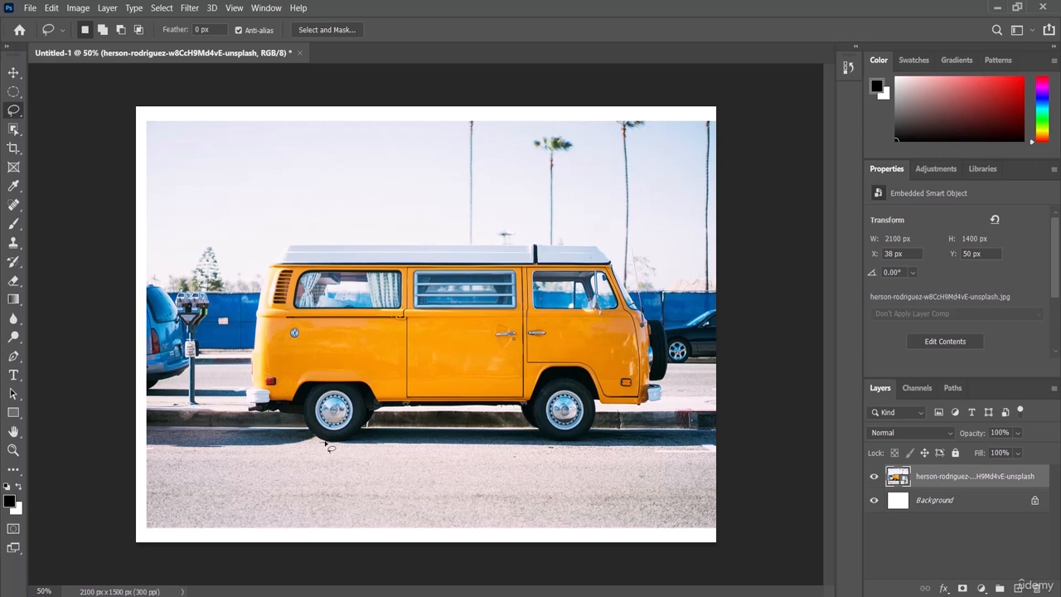
mouse_move(329, 447)
left_mouse_down()
mouse_move(298, 420)
mouse_move(304, 396)
mouse_move(315, 384)
mouse_move(350, 383)
mouse_move(378, 408)
mouse_move(379, 431)
mouse_move(357, 455)
left_mouse_up()
mouse_move(401, 511)
left_mouse_down()
mouse_move(465, 443)
mouse_move(520, 523)
mouse_move(472, 508)
mouse_move(481, 461)
mouse_move(518, 437)
mouse_move(426, 496)
mouse_move(462, 481)
mouse_move(392, 469)
left_mouse_up()
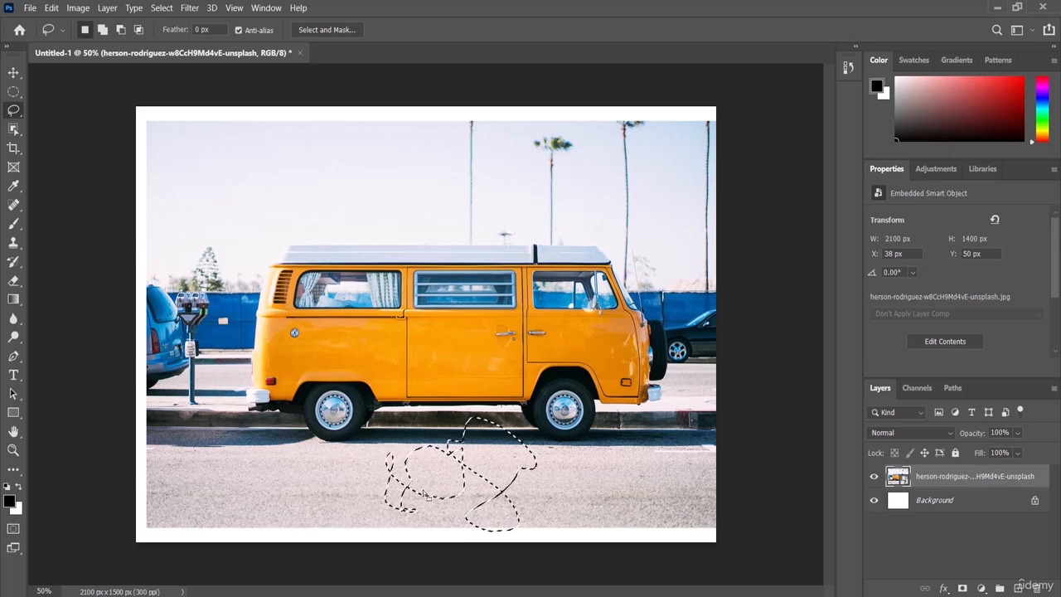
Make an irregular straight-edged selection in the sky above the van's rear with the Polygonal Lasso tool
left_click(14, 112)
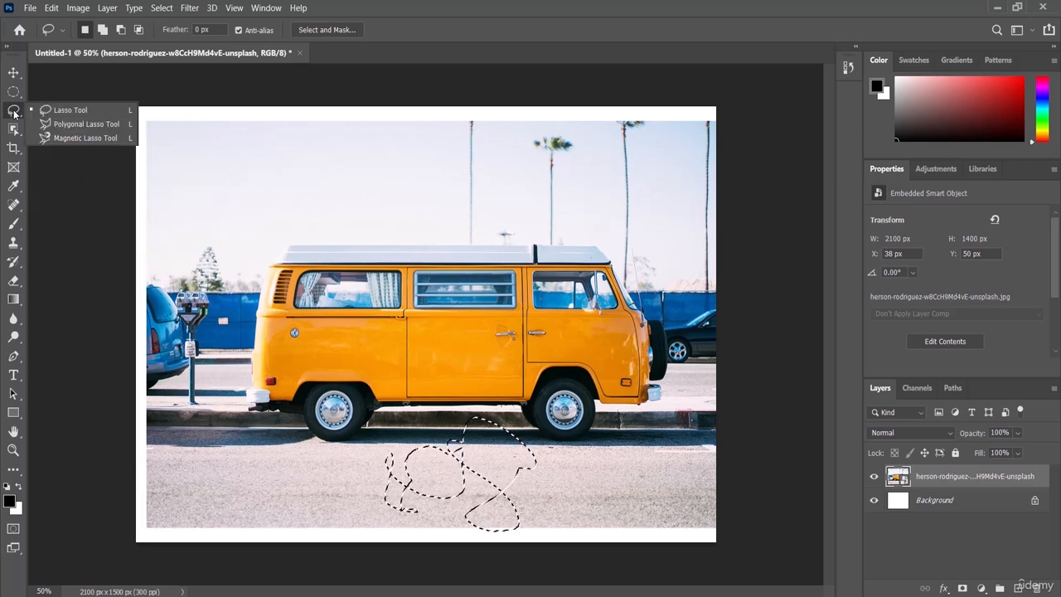
left_click(83, 125)
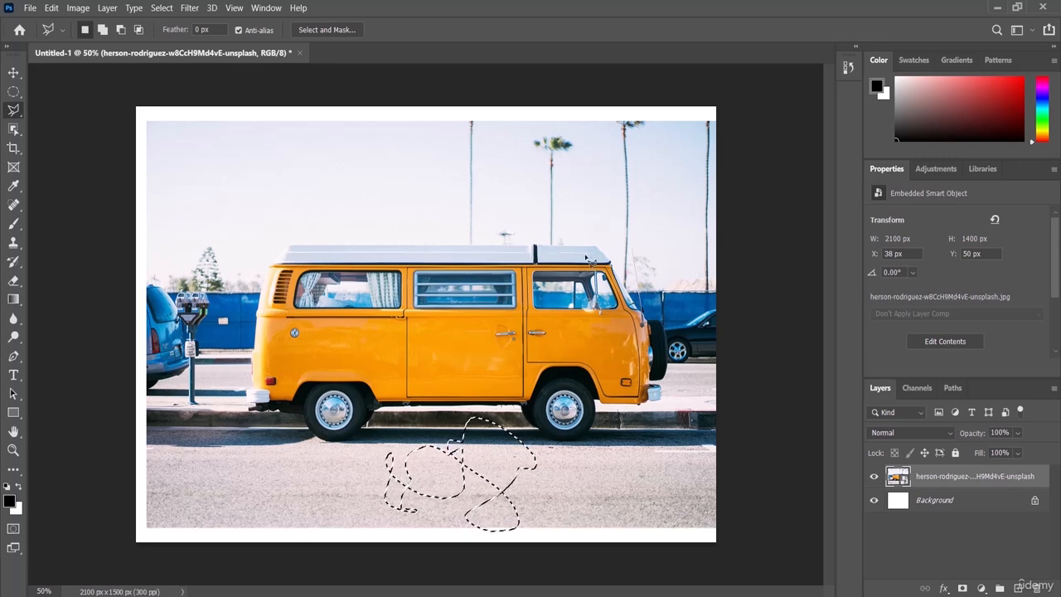
left_click(198, 175)
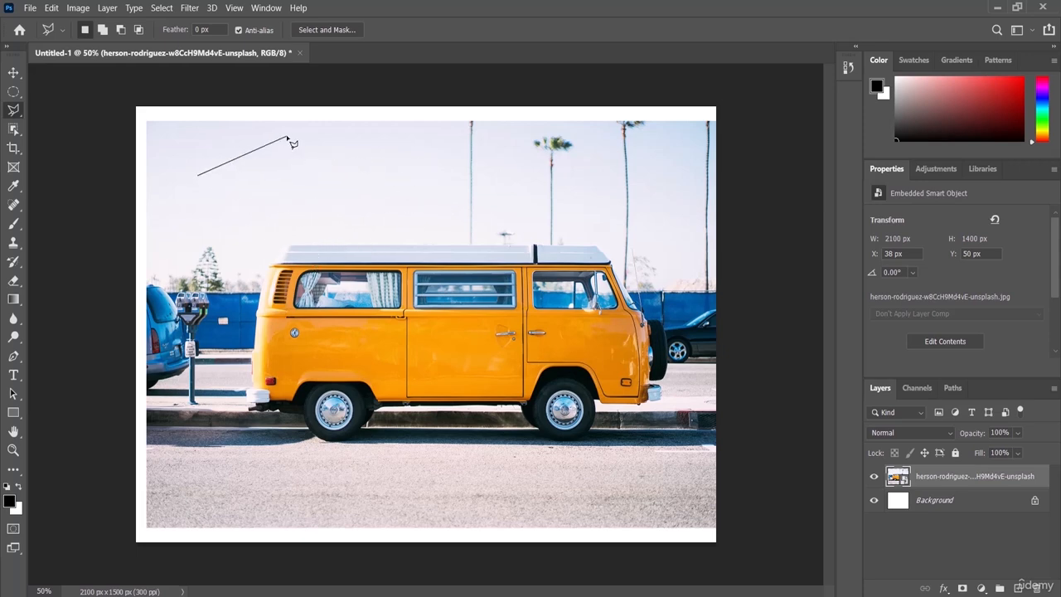
left_click(439, 177)
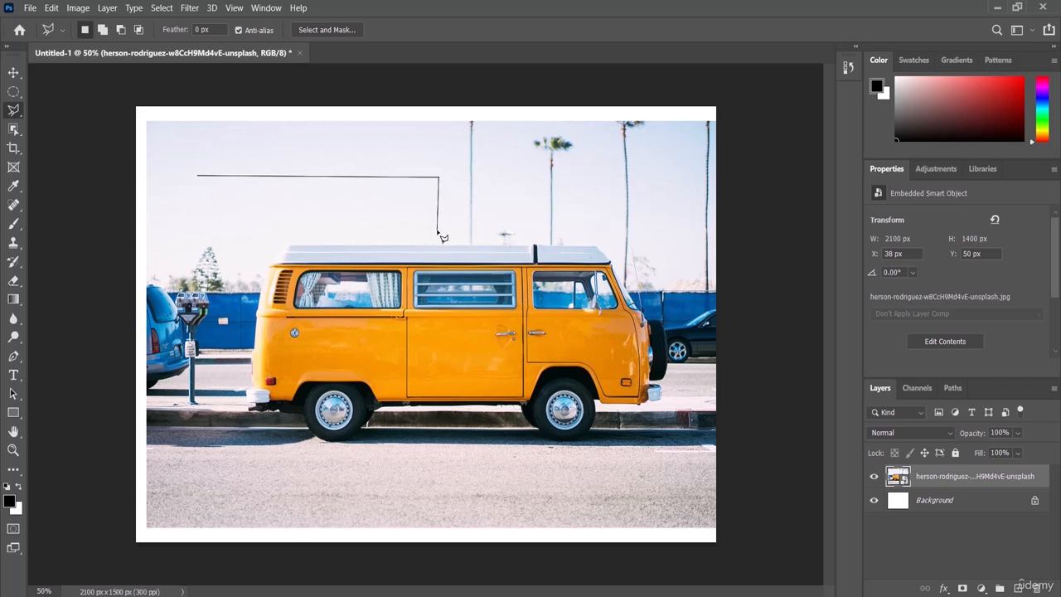
left_click(395, 228)
left_click(303, 265)
left_click(231, 197)
left_click(143, 226)
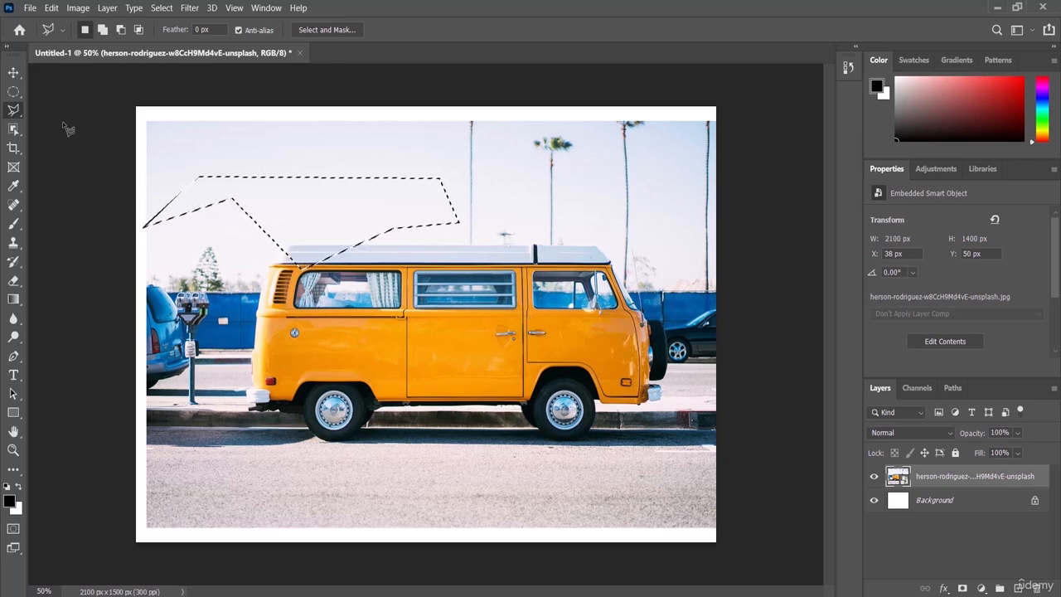
Trace the van's outline with the Magnetic Lasso from the rear bumper over the roof to the front wheel, and cancel the path
right_click(12, 112)
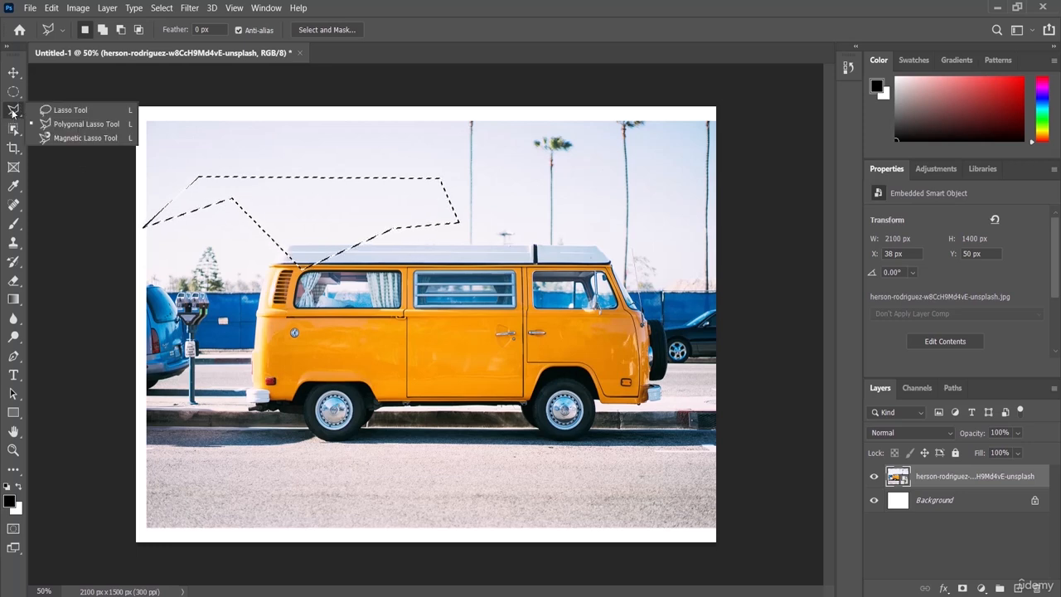
left_click(68, 139)
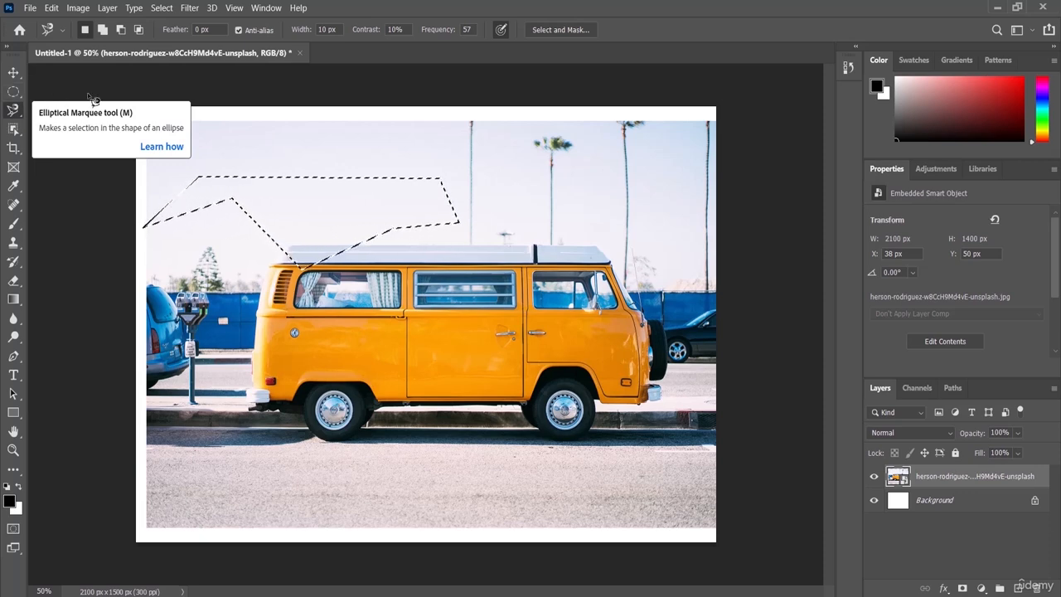
right_click(15, 112)
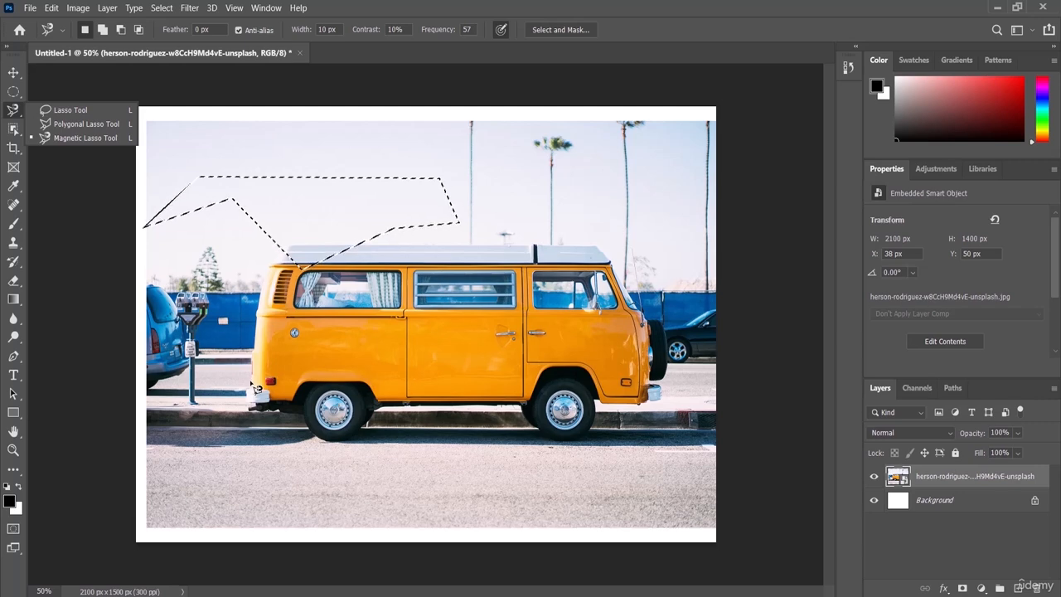
left_click(257, 388)
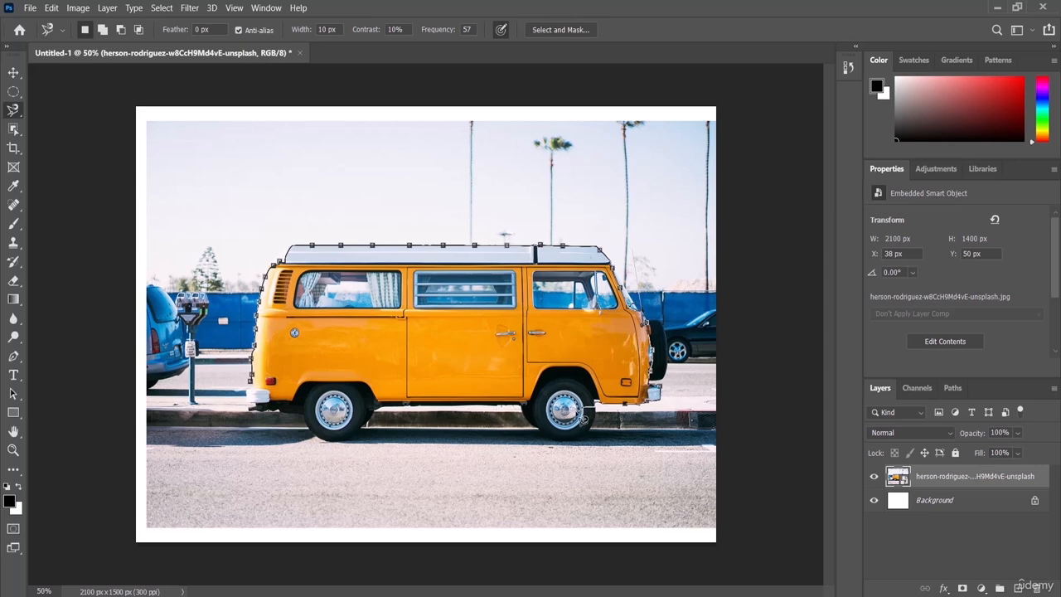
key("Escape")
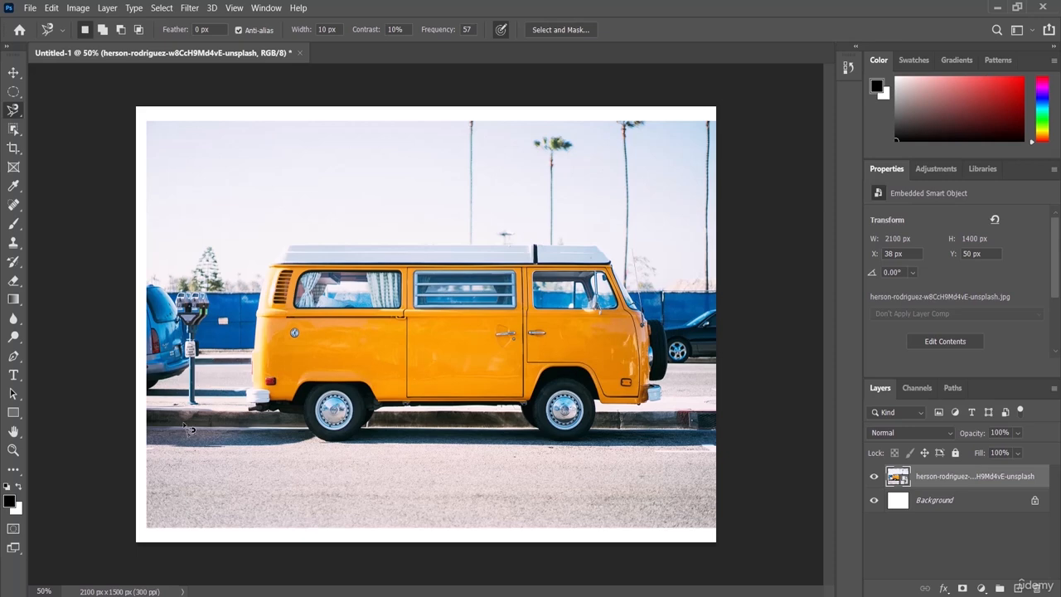
Select the parking meter behind the van with the Object Selection tool in Rectangle mode
left_click(11, 129)
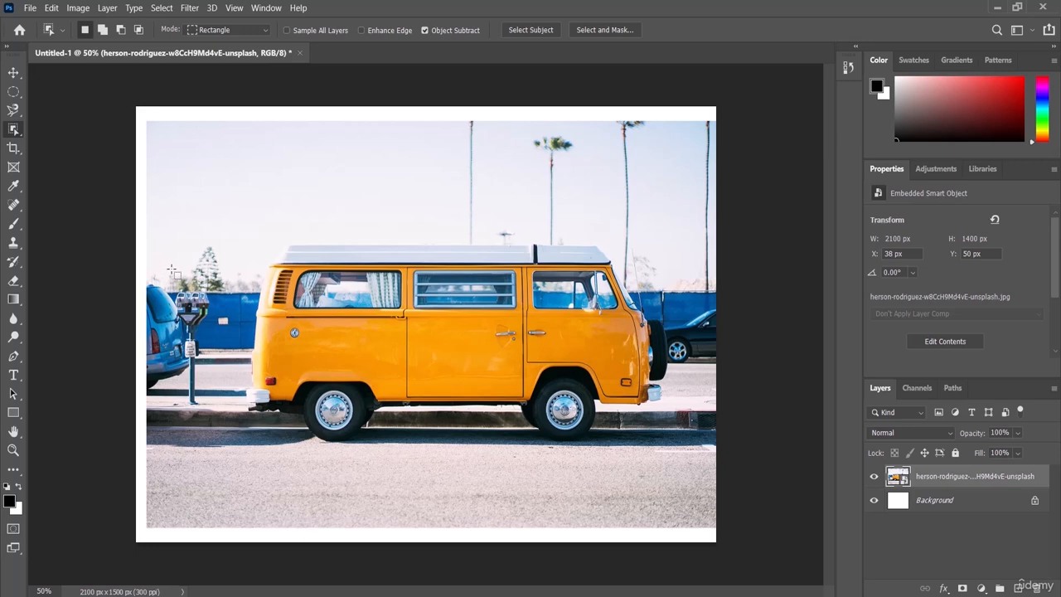
left_click_drag(172, 270, 212, 410)
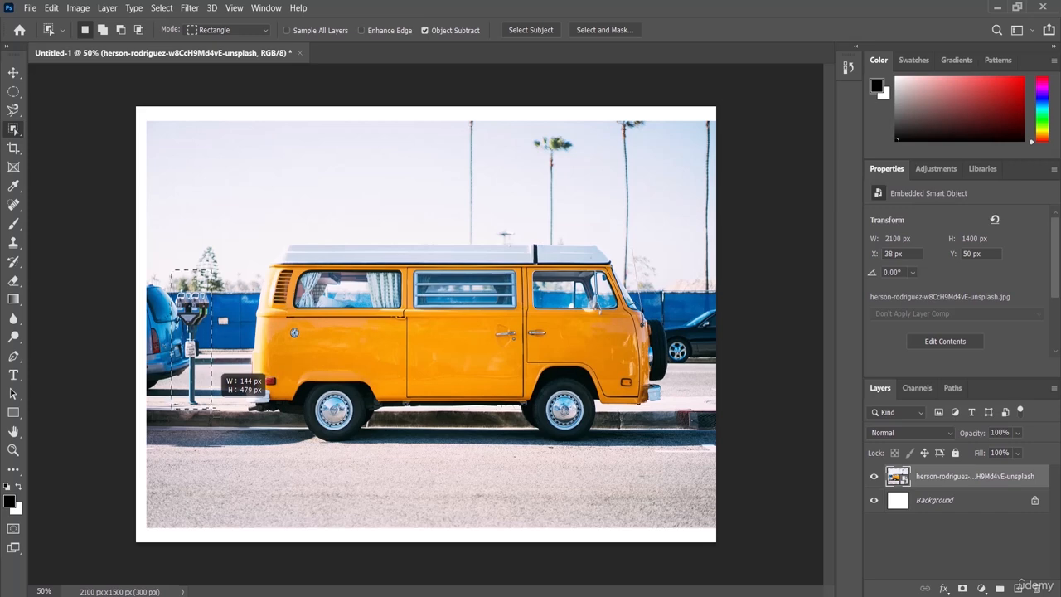
left_click_drag(212, 409, 213, 409)
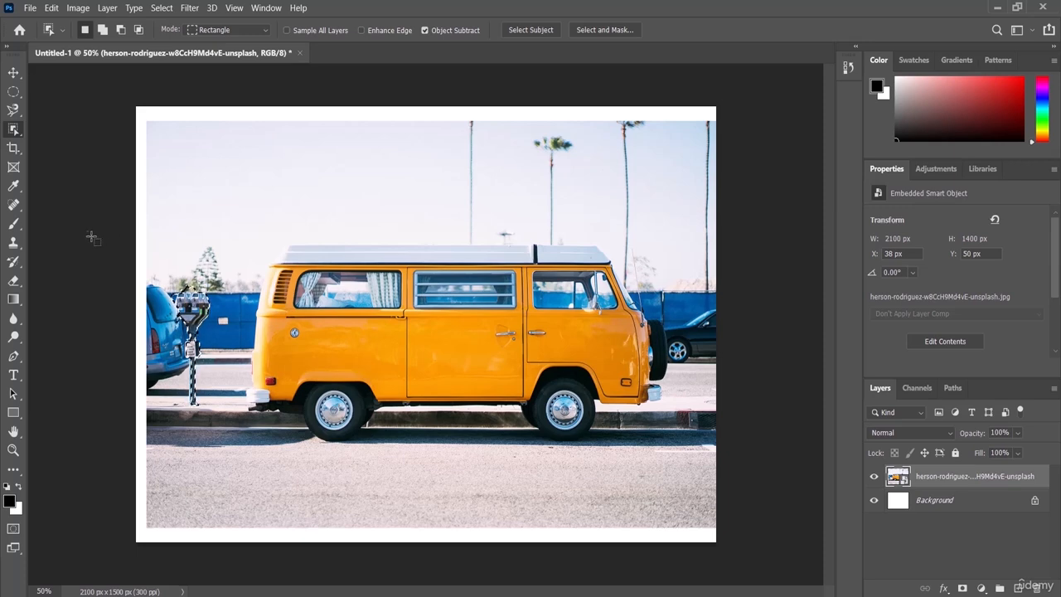
Select the orange middle door panel below the louvered window with the Quick Selection tool
right_click(13, 130)
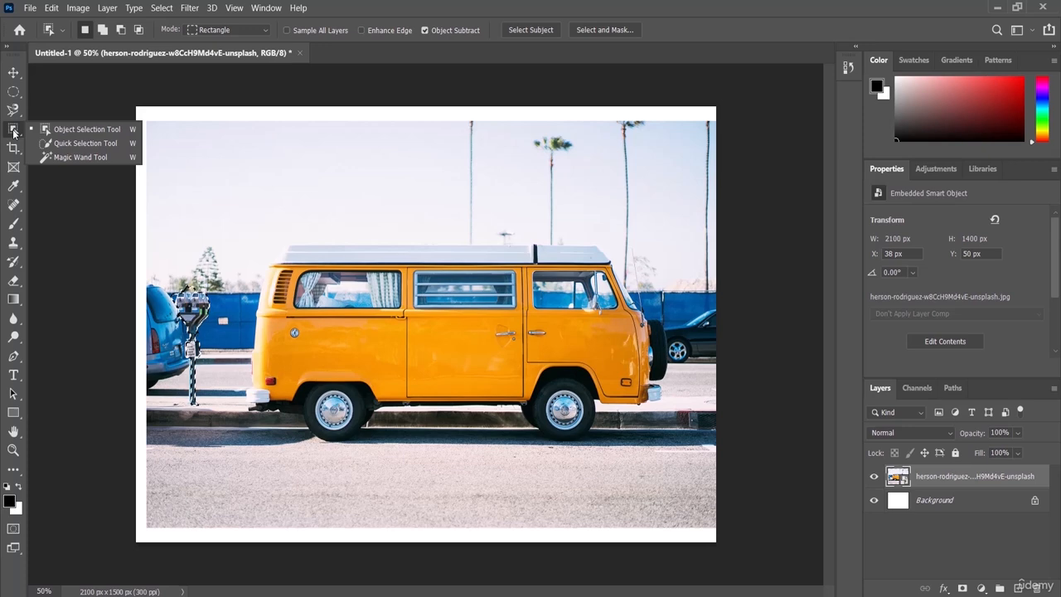
left_click(71, 146)
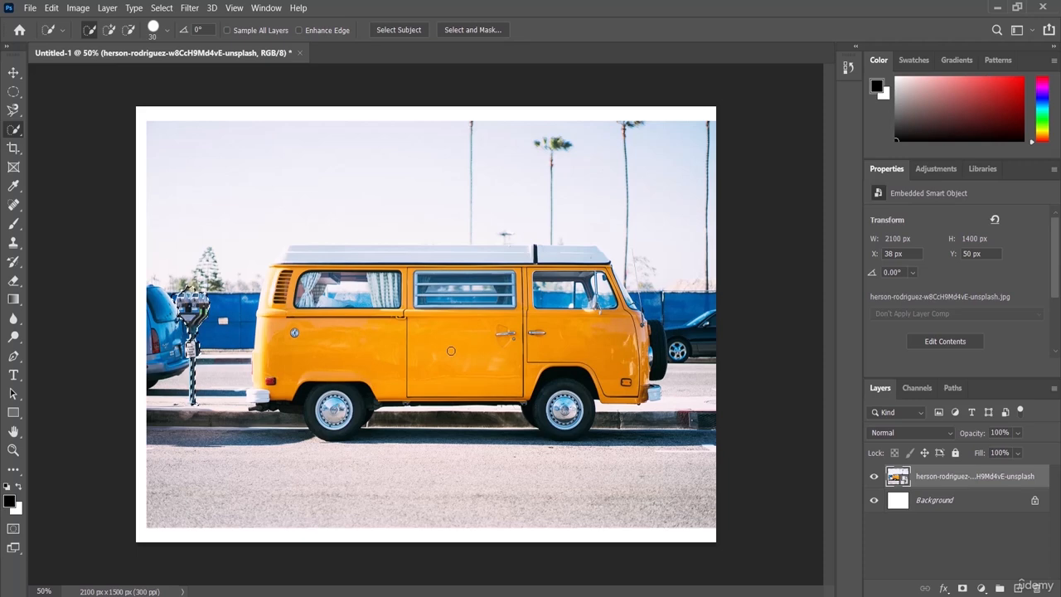
left_click_drag(465, 375, 451, 350)
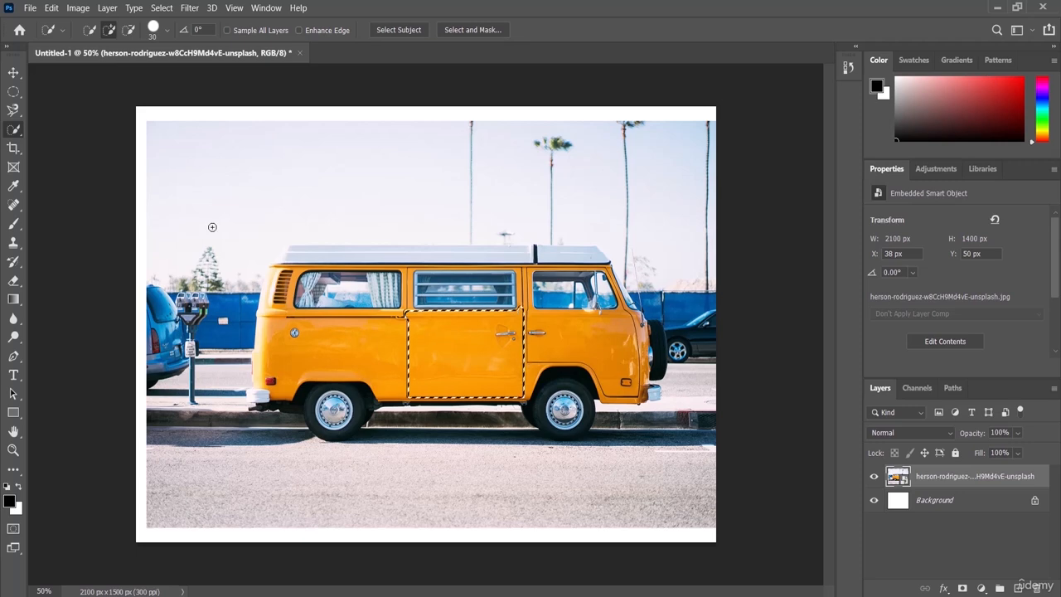
Select the sky above the van with the Magic Wand tool, using Point Sample, tolerance 32 and Contiguous
left_click(13, 130)
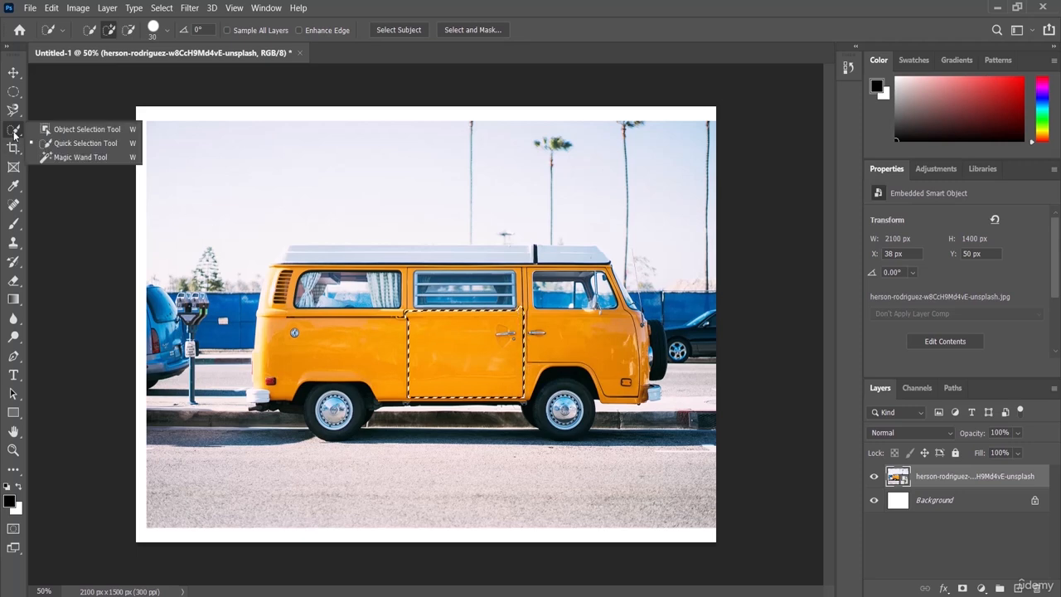
left_click(77, 157)
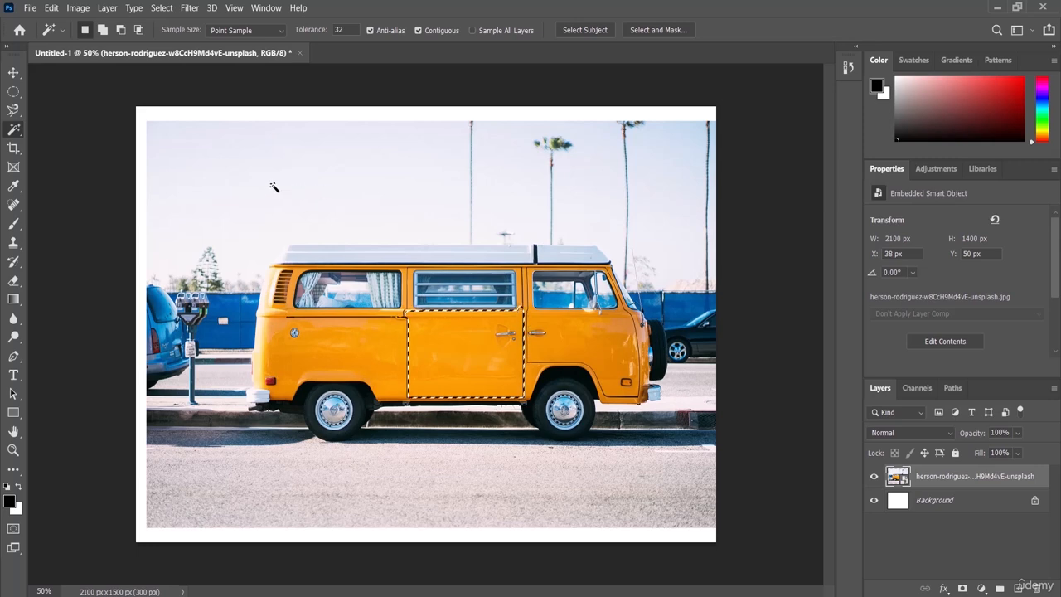
left_click(284, 188)
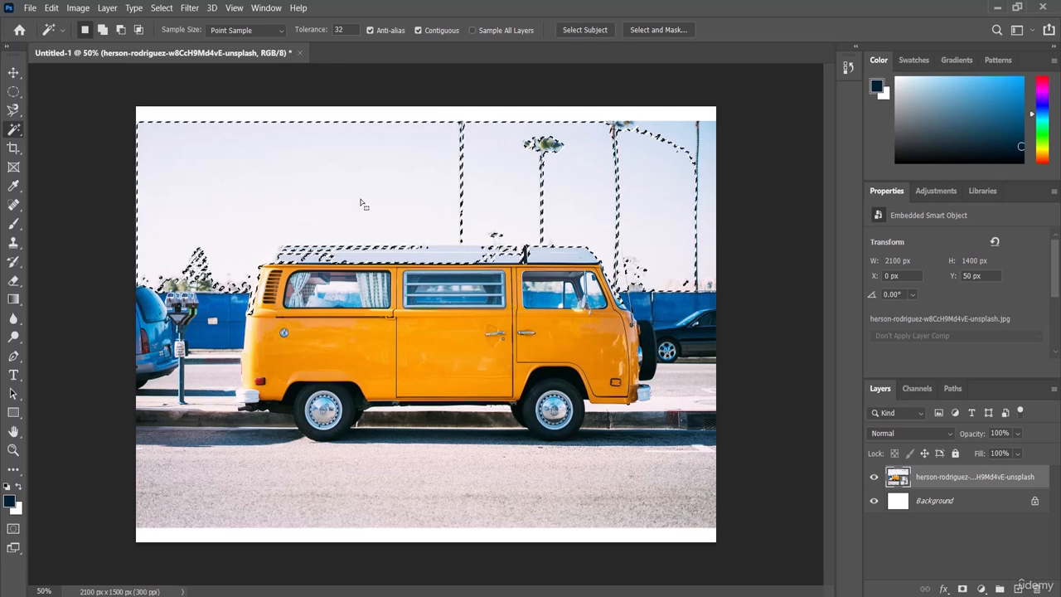
Crop the image to about 1900 x 1400 px, removing the white borders and the strip past the van's front, and commit it
left_click(13, 148)
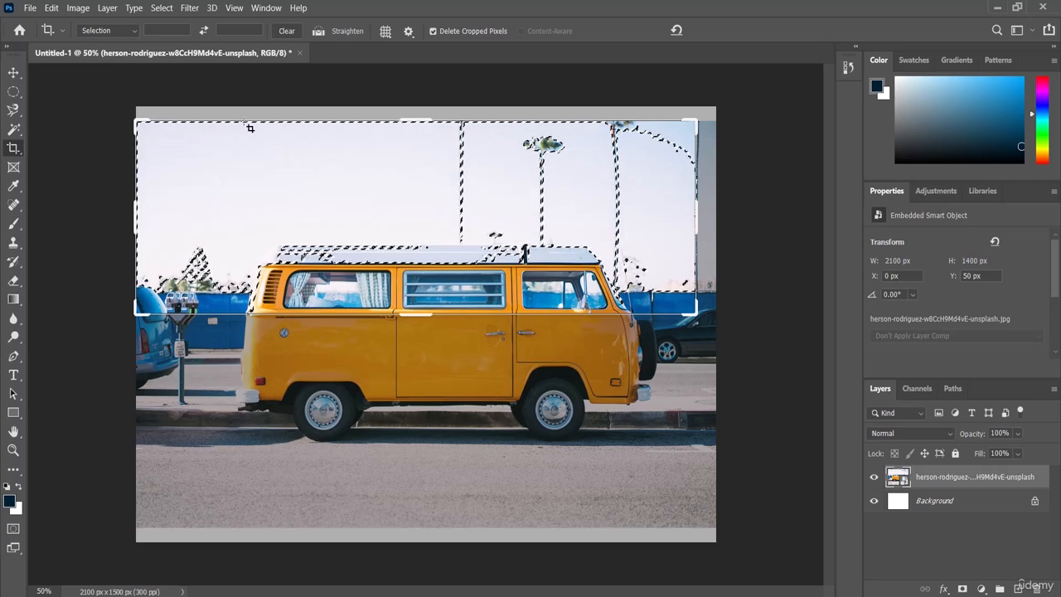
left_click_drag(422, 316, 431, 402)
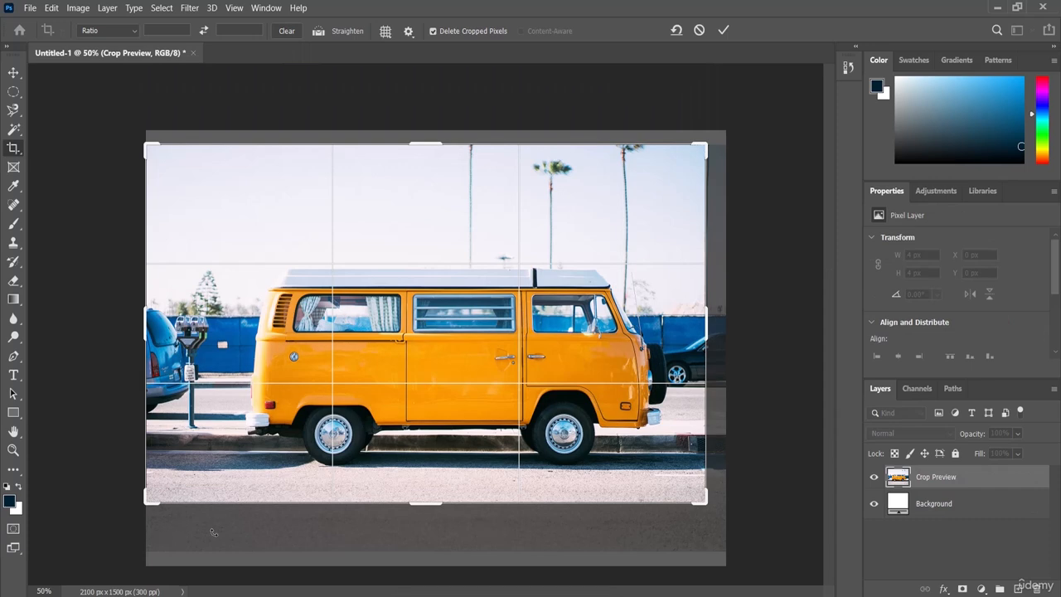
left_click_drag(709, 322, 691, 321)
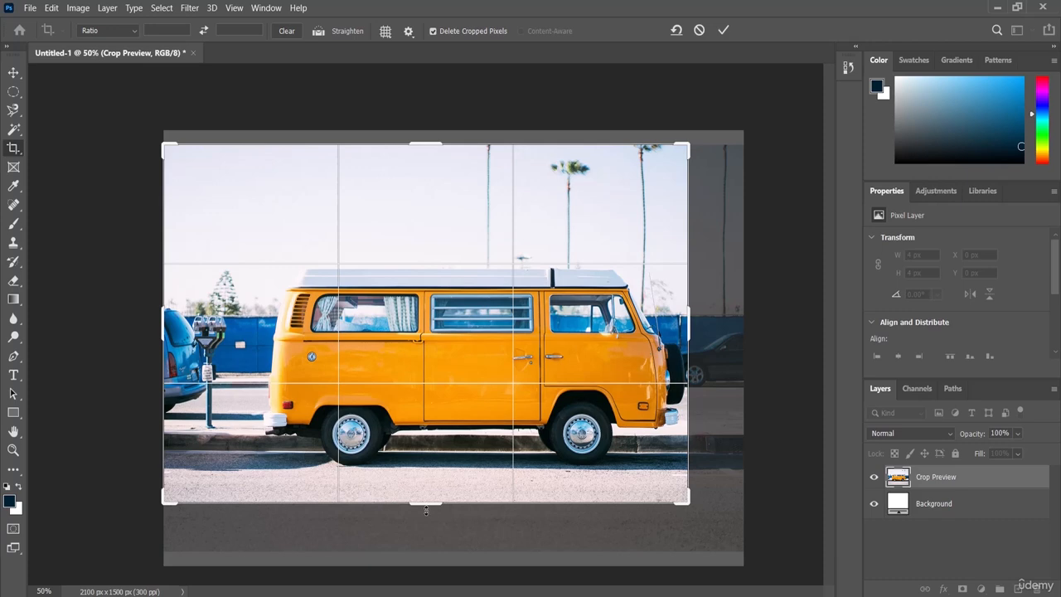
left_click_drag(428, 504, 428, 531)
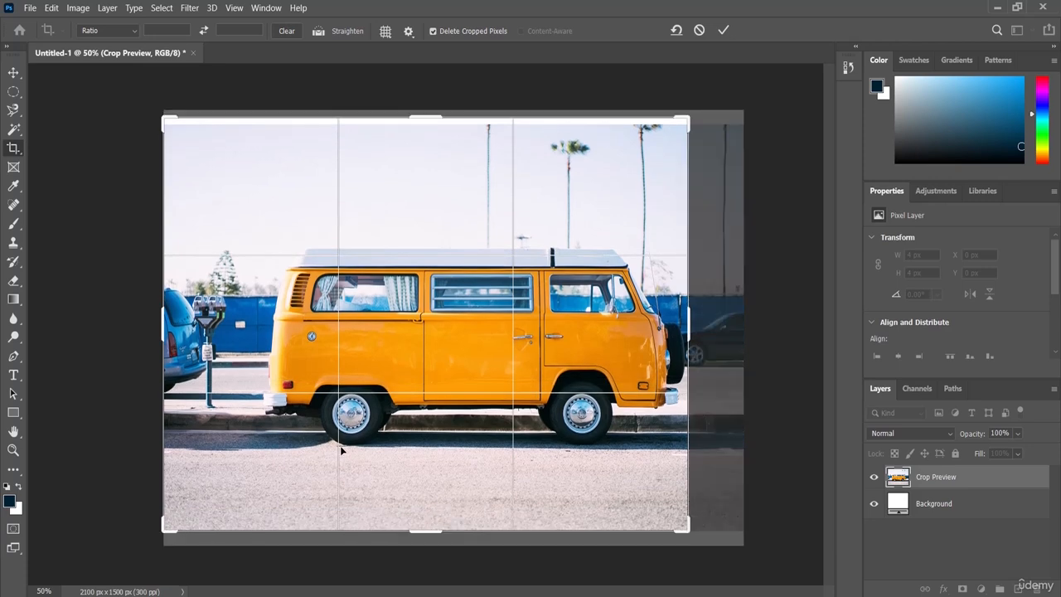
left_click_drag(434, 118, 435, 123)
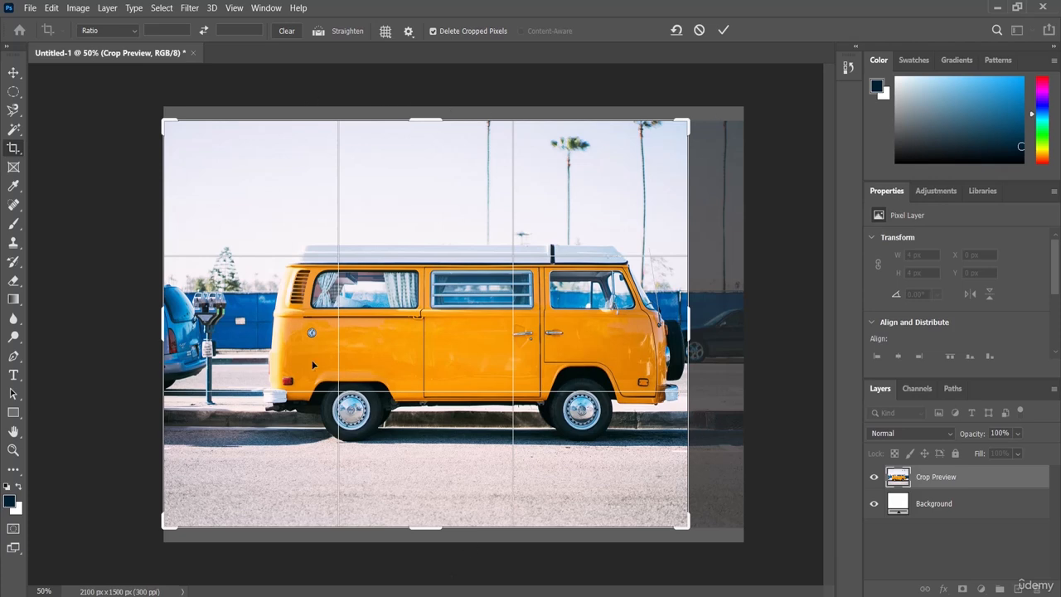
left_click(723, 31)
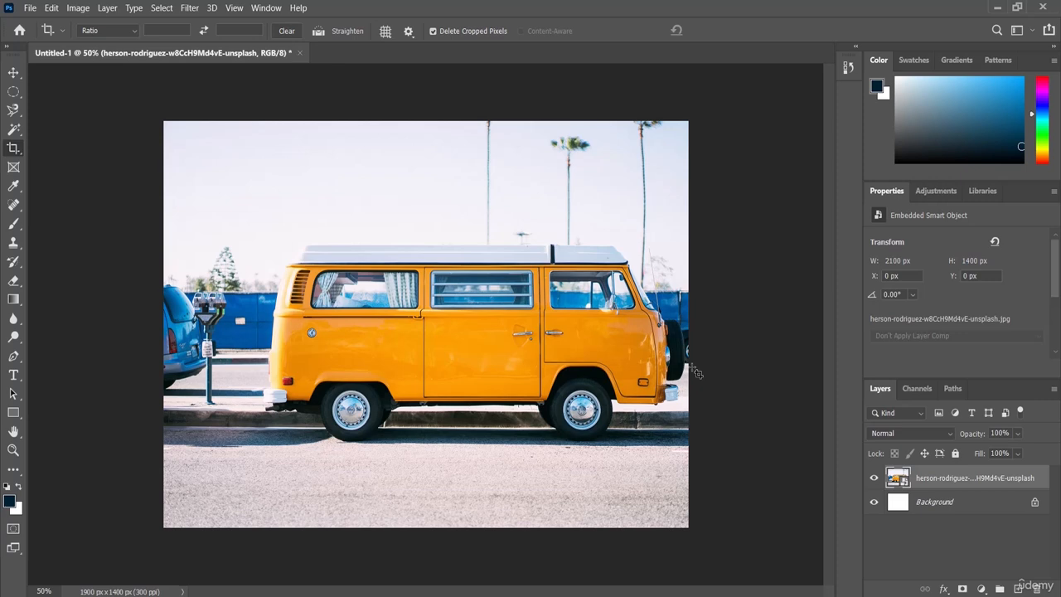
Undo the crop and redo it
left_click(50, 10)
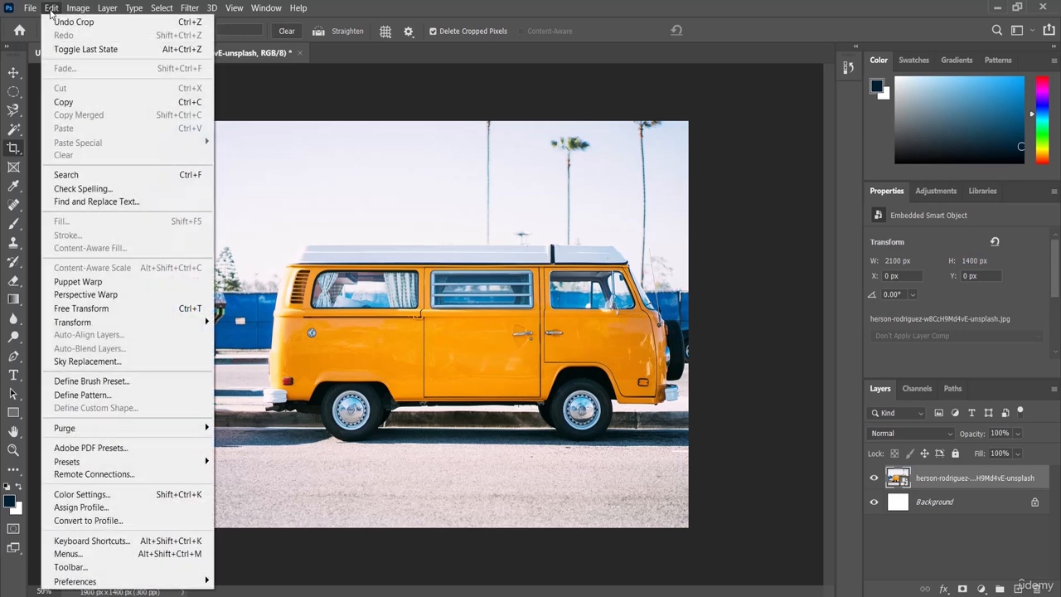
left_click(109, 24)
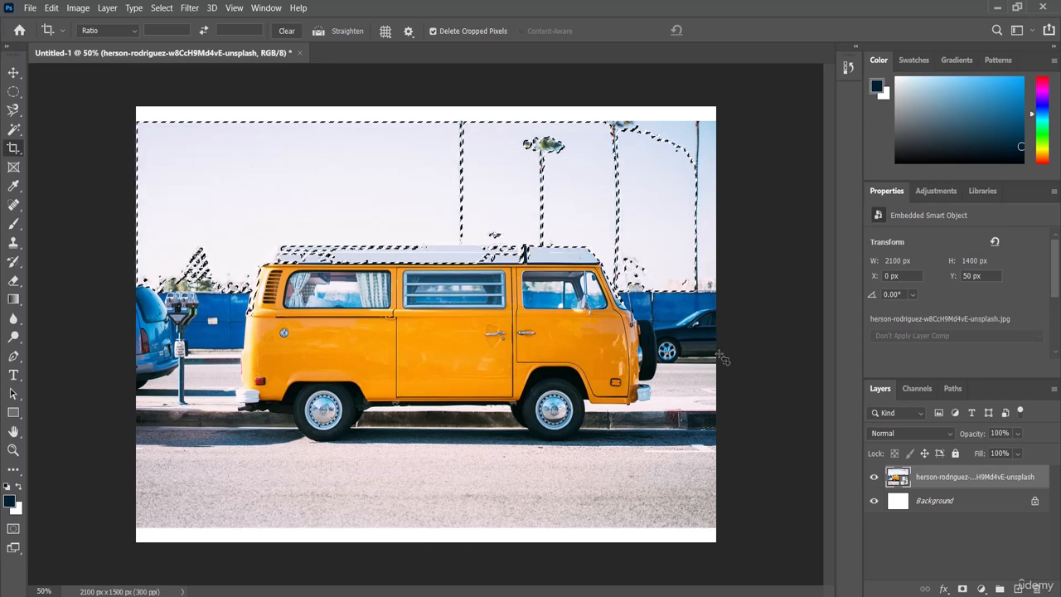
left_click(51, 8)
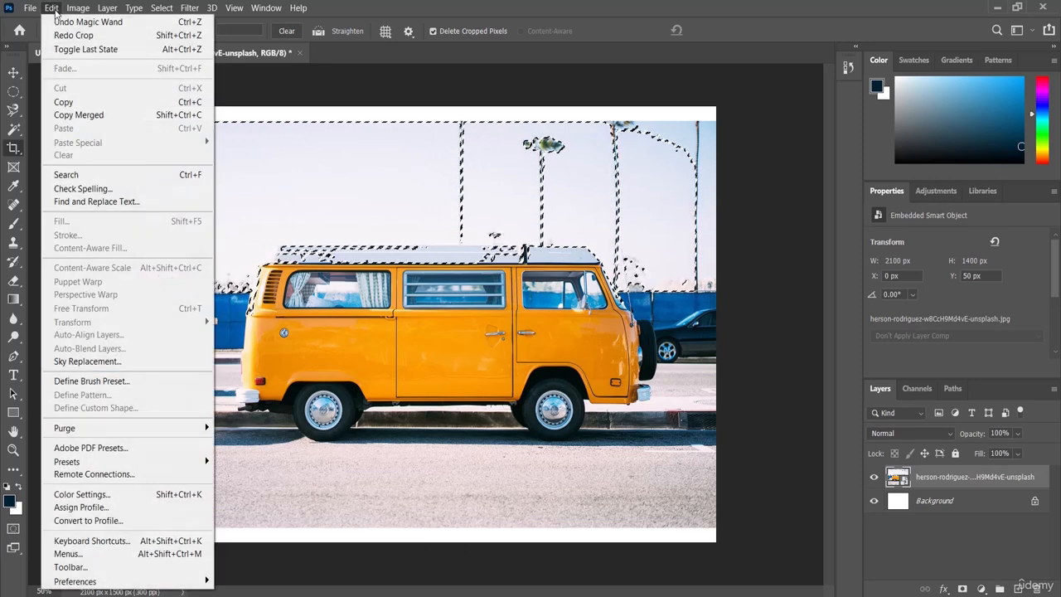
left_click(112, 37)
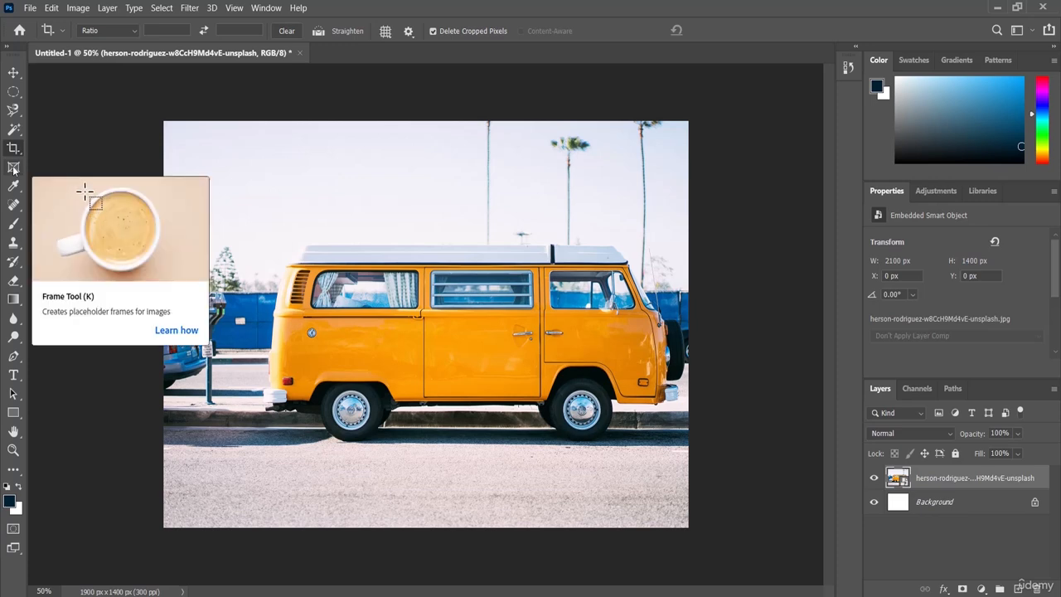
Draw a rectangular placeholder frame of about 430 x 294 px in the empty sky at the image's upper-left corner
left_click(14, 168)
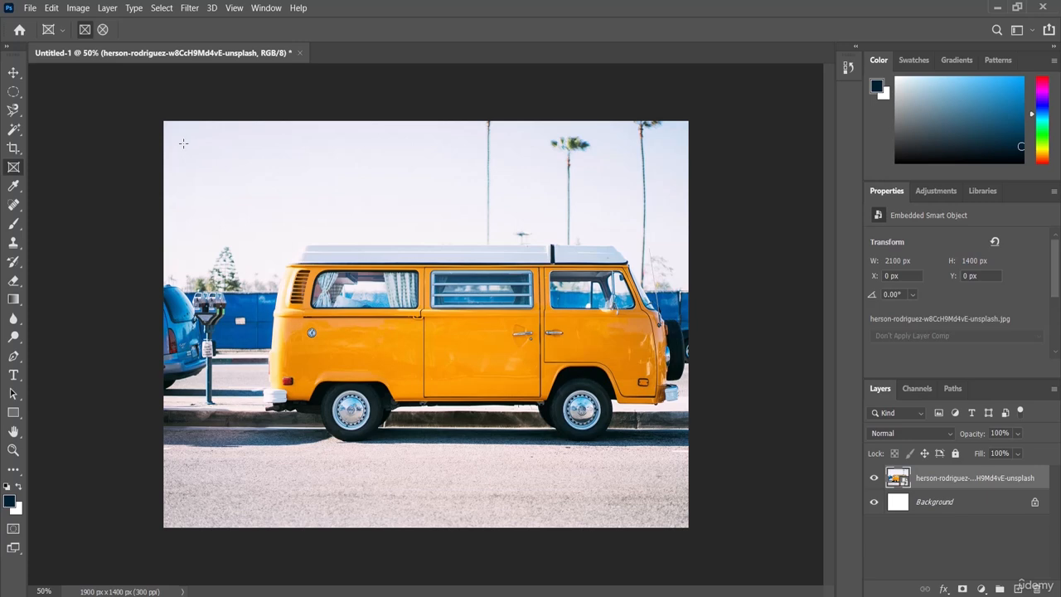
left_click_drag(183, 143, 302, 228)
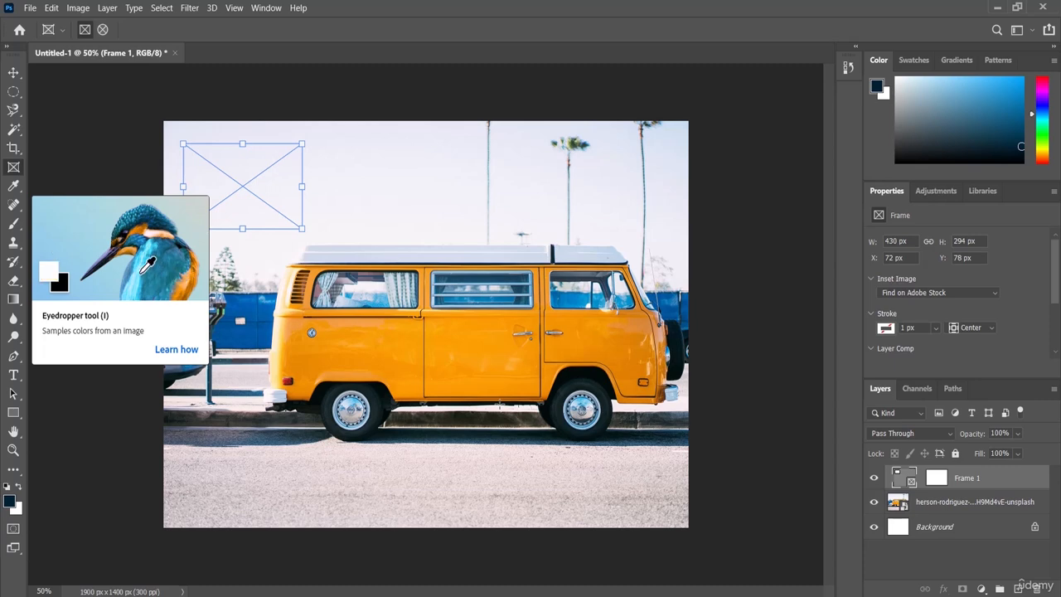
Sample the orange van body, the pale road and the blue car with the Eyedropper, and accept the blue as foreground color in the Color Picker
left_click(13, 185)
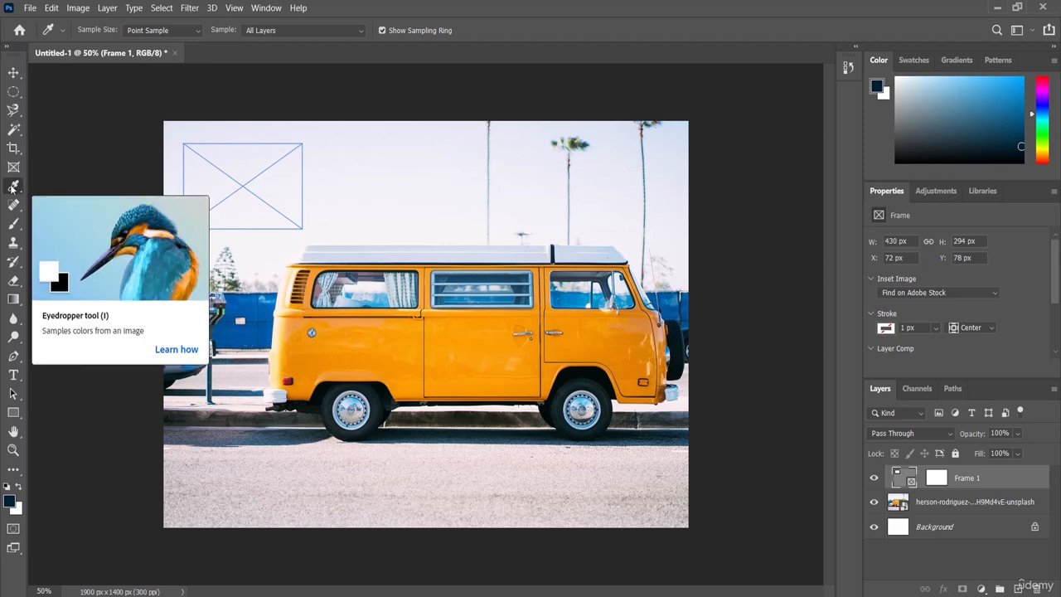
left_click(359, 345)
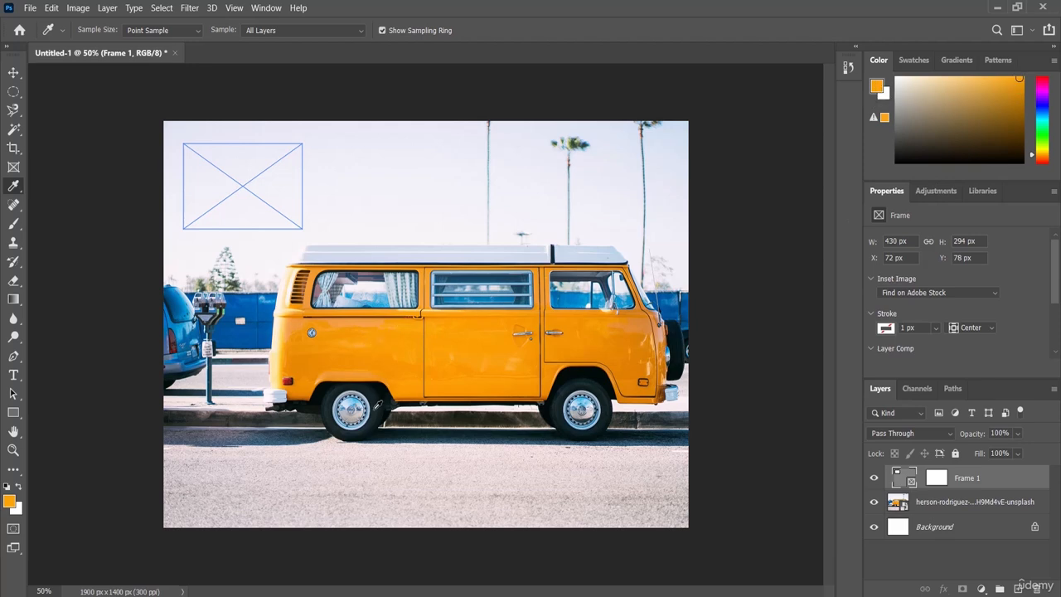
left_click(360, 480)
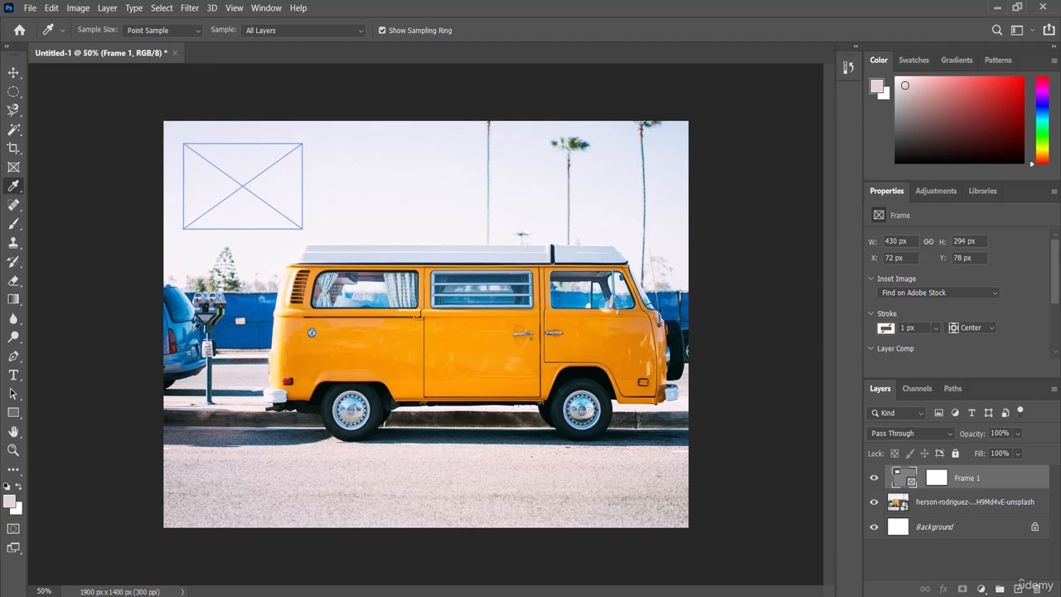
left_click(189, 327)
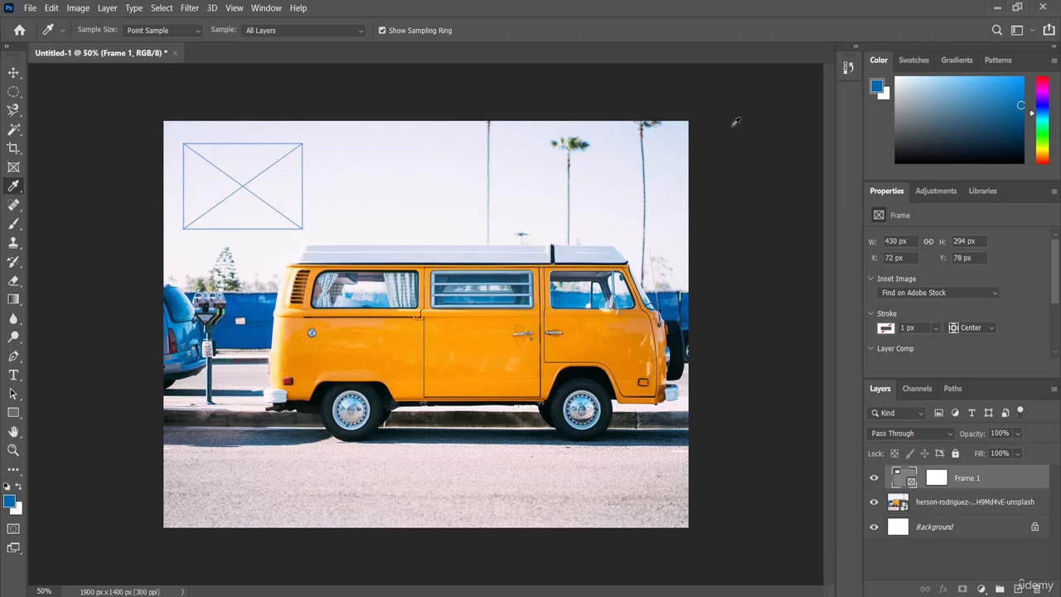
left_click(877, 88)
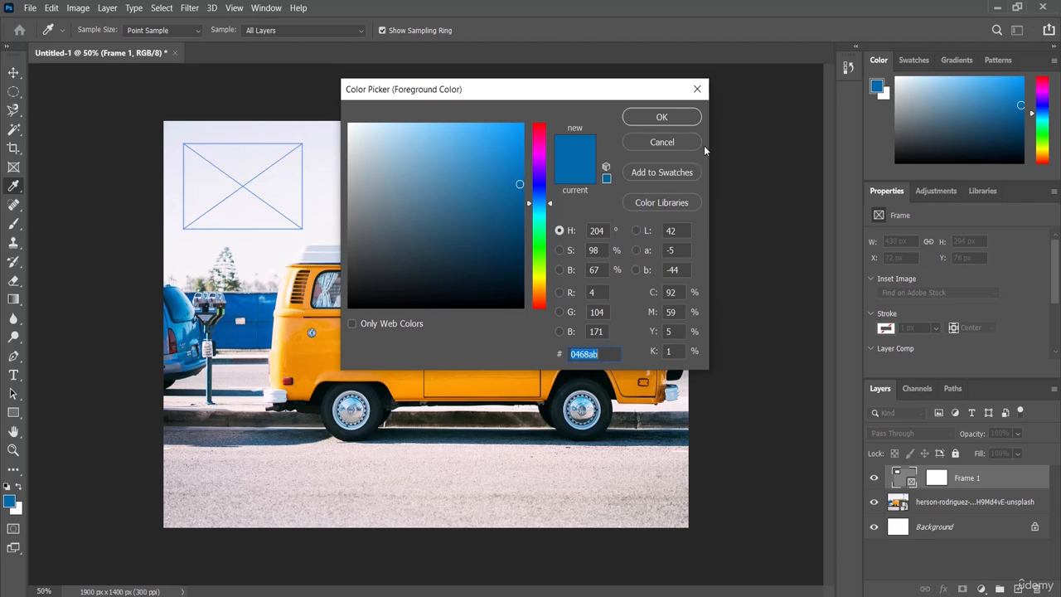
left_click(672, 118)
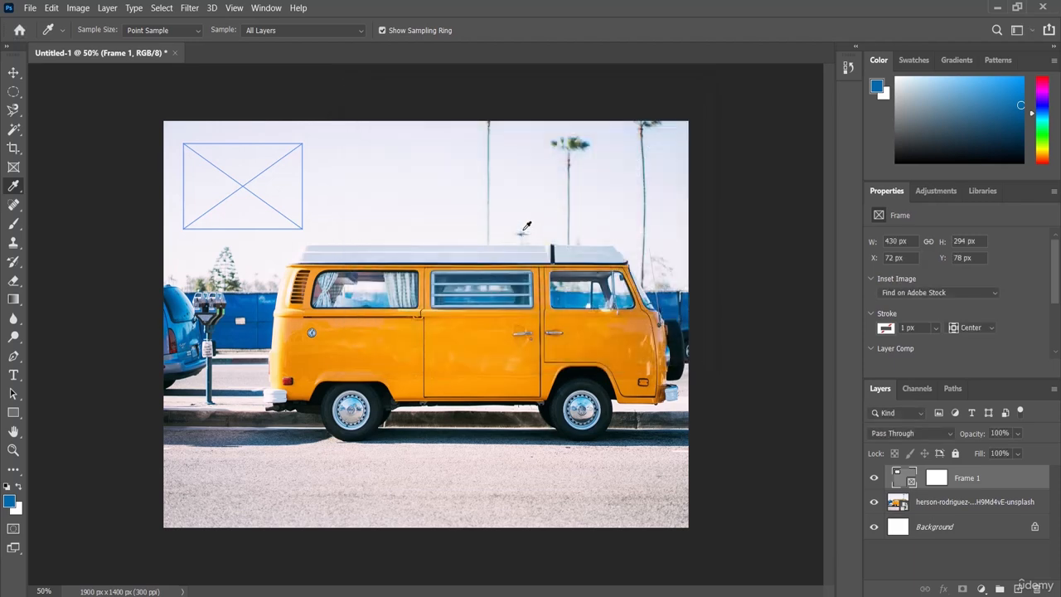
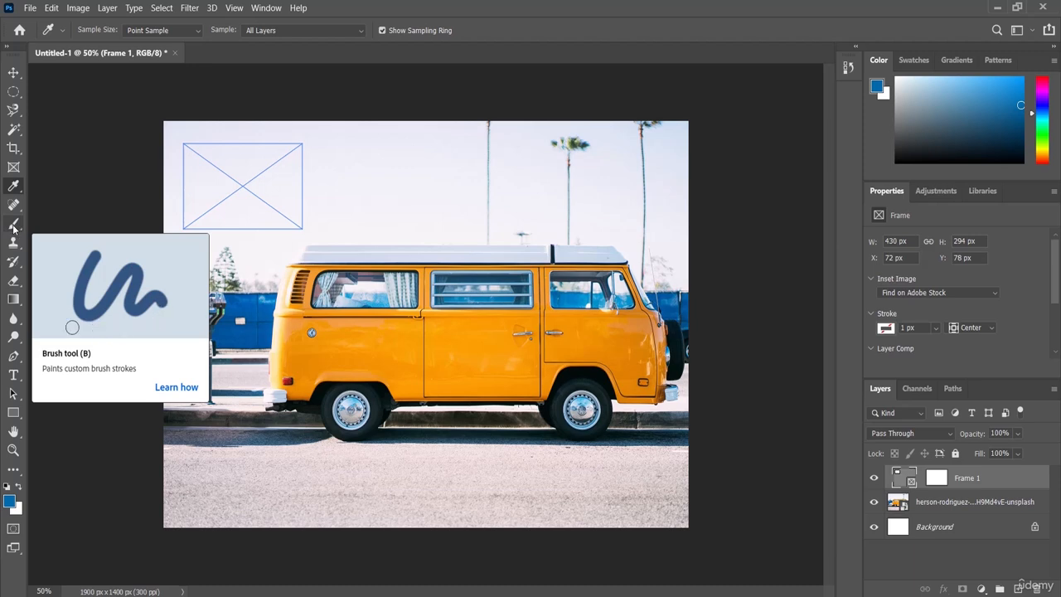
Activate the Brush tool and rasterize the embedded van photo layer into a pixel layer
left_click(14, 226)
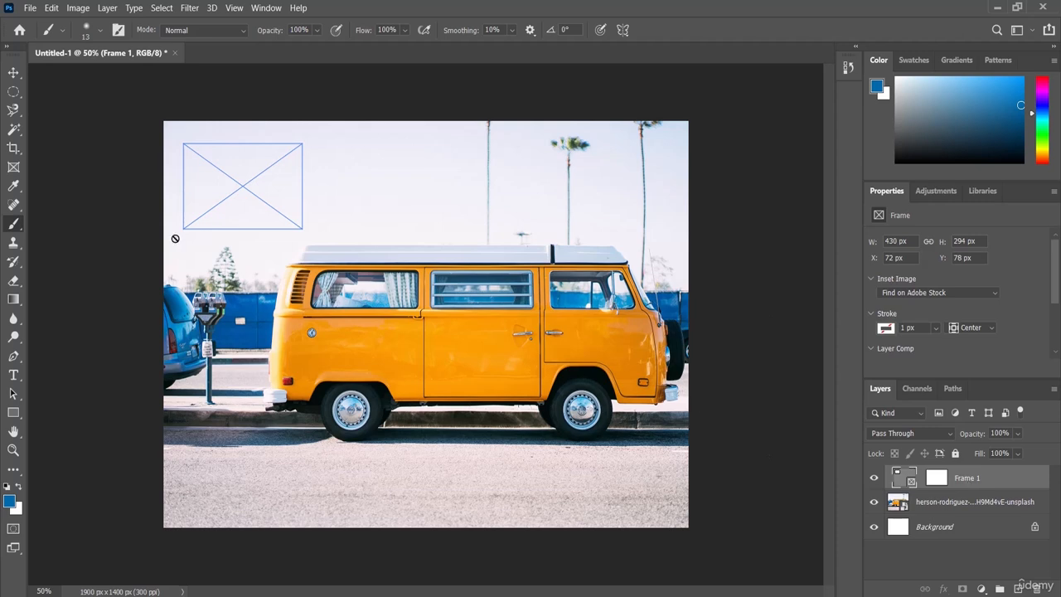
left_click(896, 505)
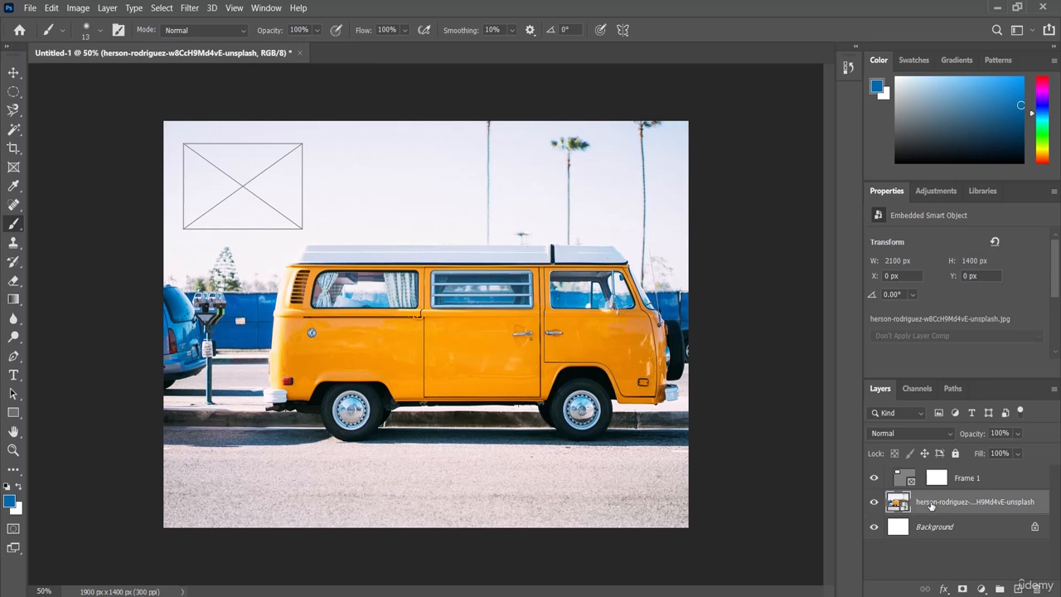
right_click(931, 505)
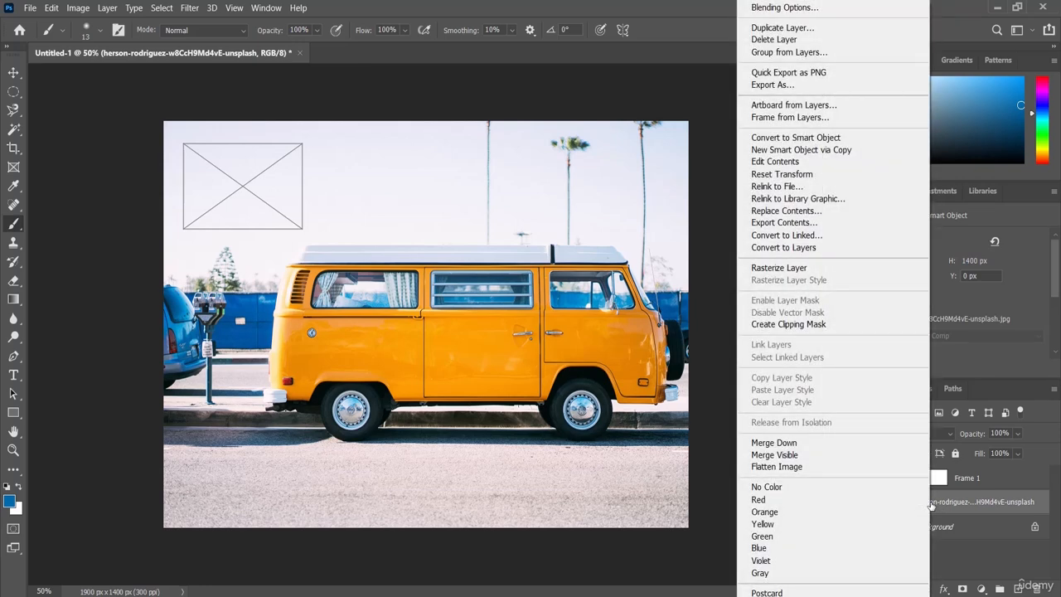
left_click(809, 269)
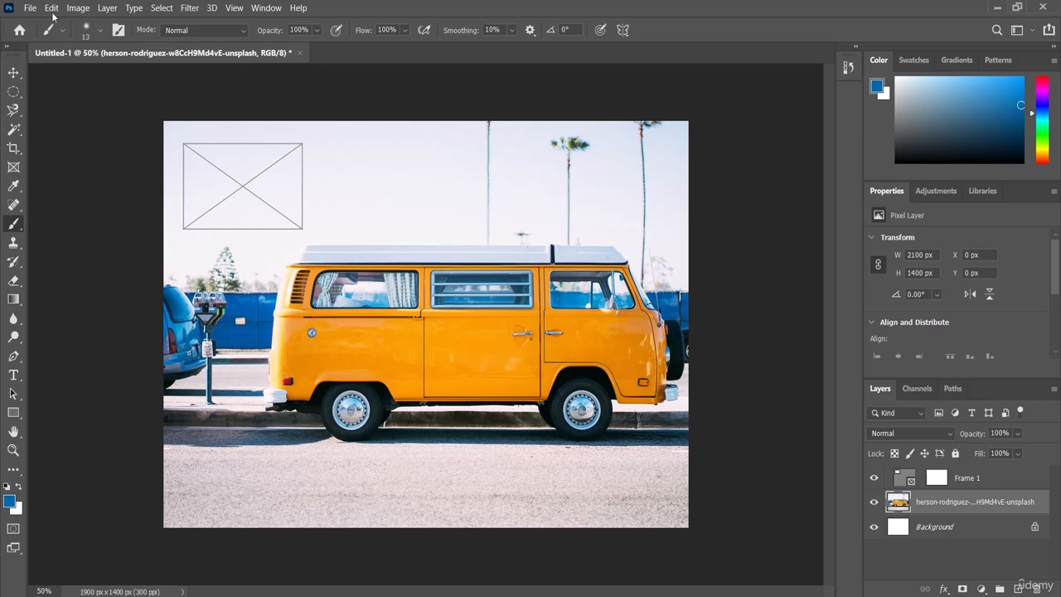
Set the brush size to 45 px and paint a winding blue stroke from the sky down over the middle of the van and back up
left_click(99, 33)
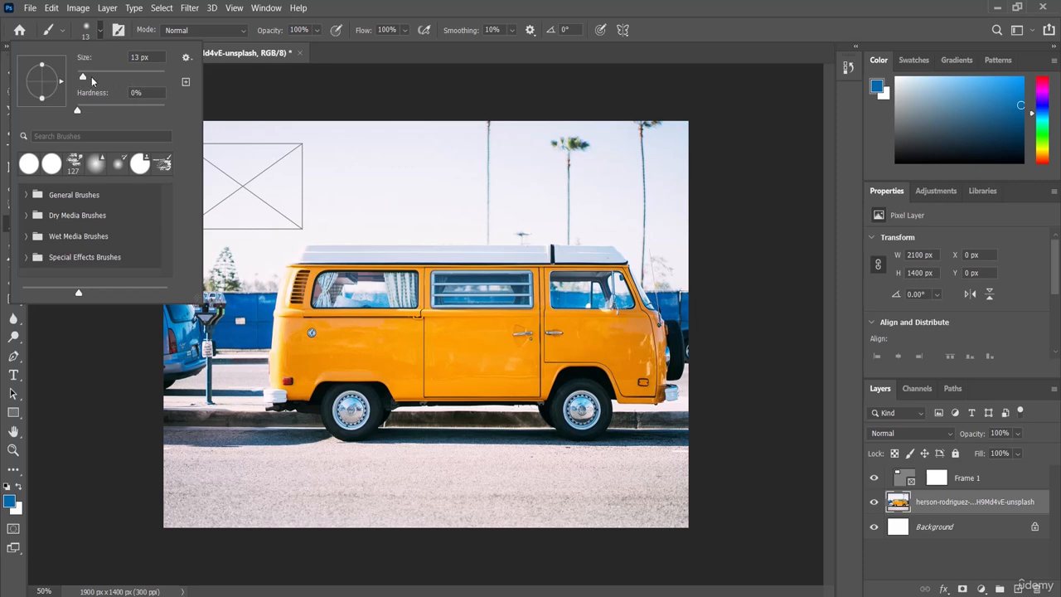
left_click_drag(82, 79, 97, 81)
left_click(668, 11)
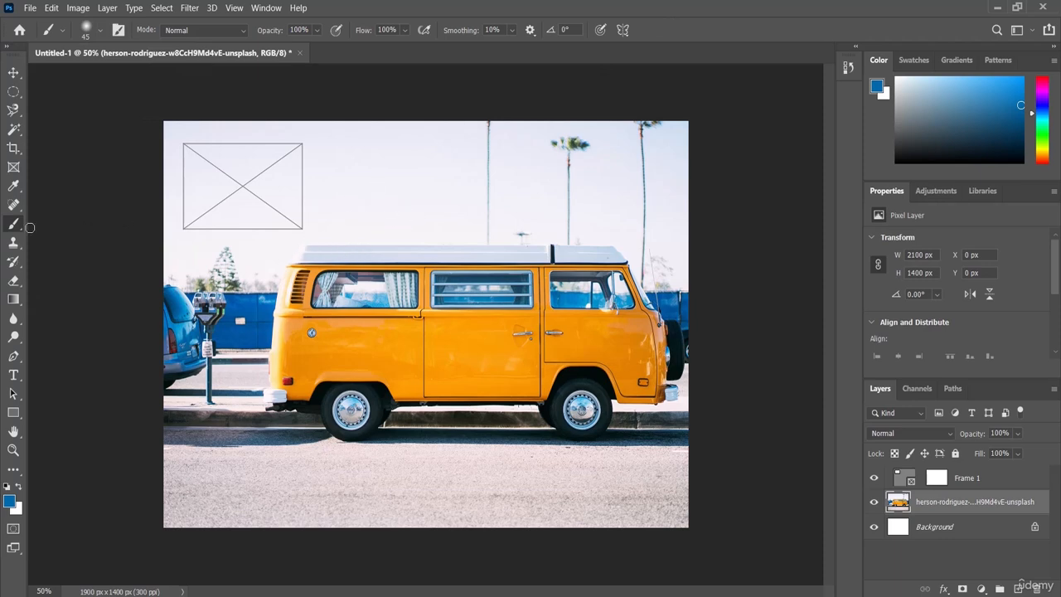
mouse_move(354, 214)
left_mouse_down()
mouse_move(431, 286)
mouse_move(374, 360)
mouse_move(437, 249)
mouse_move(406, 179)
left_mouse_up()
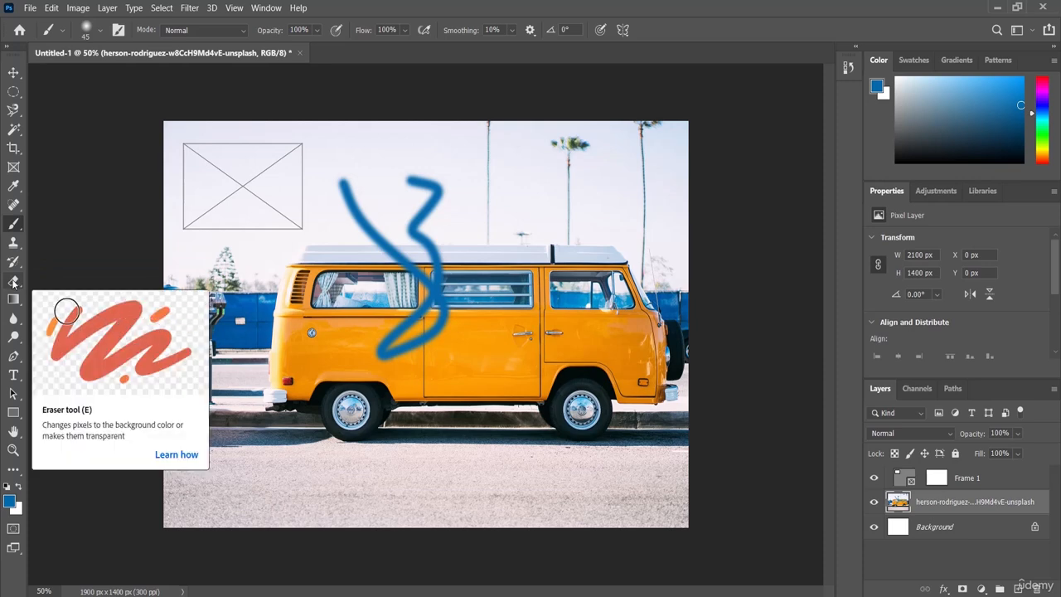
Erase the van's rear wheel and a patch of its lower body beside the front wheel with a 44 px Eraser
left_click(12, 283)
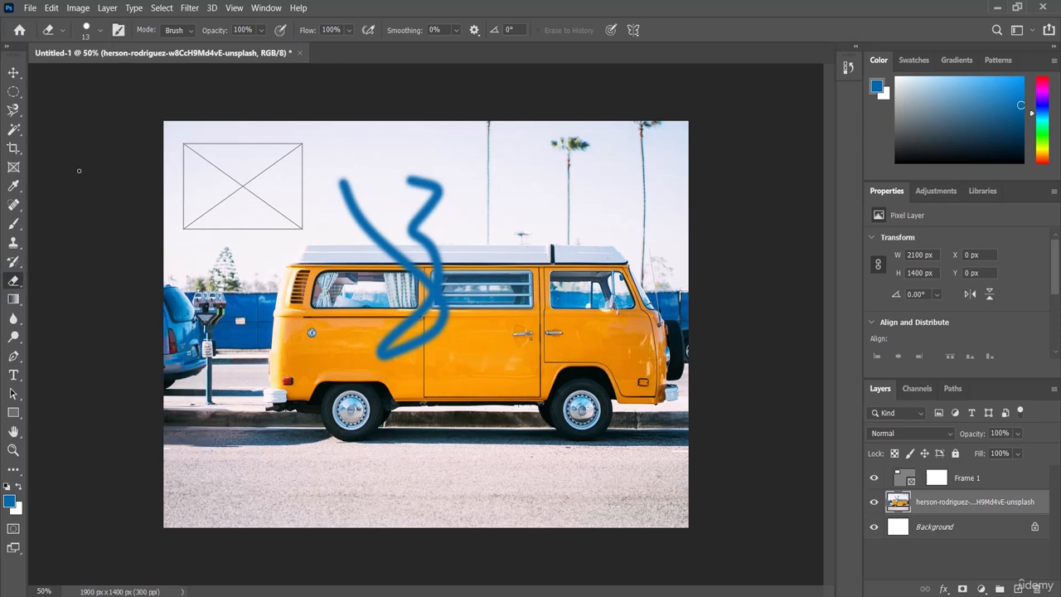
left_click(101, 30)
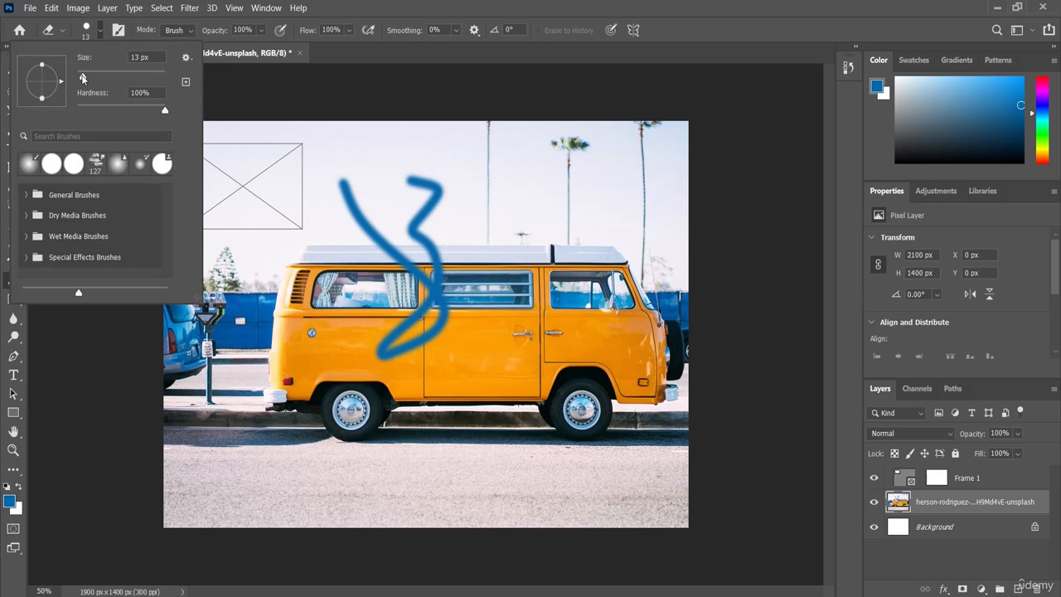
left_click_drag(82, 77, 97, 79)
left_click(671, 16)
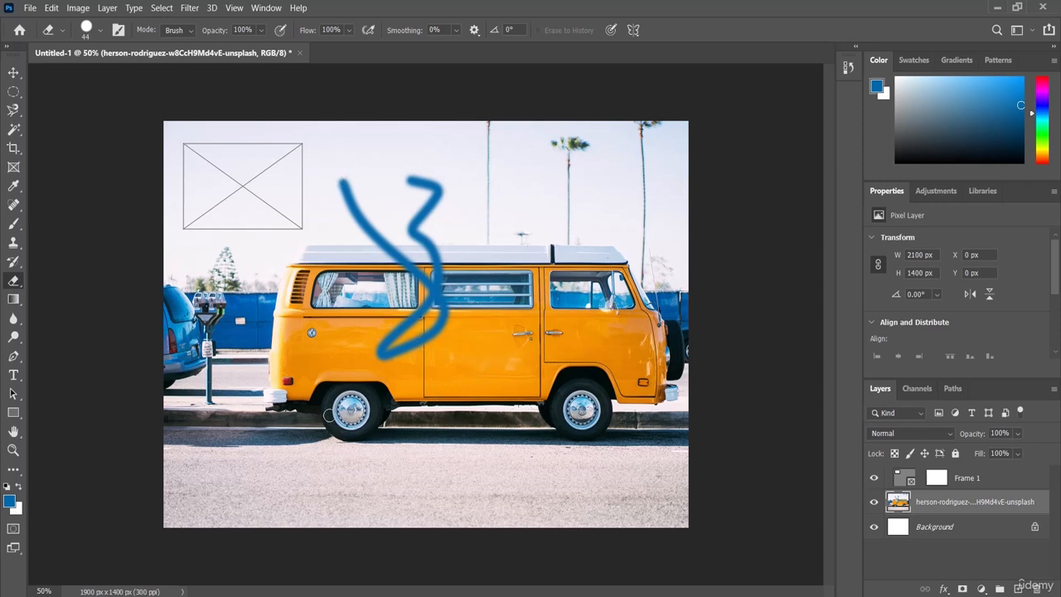
mouse_move(329, 417)
left_mouse_down()
mouse_move(372, 417)
mouse_move(350, 433)
mouse_move(335, 419)
mouse_move(368, 421)
mouse_move(331, 428)
mouse_move(352, 422)
mouse_move(351, 400)
mouse_move(357, 433)
mouse_move(333, 411)
mouse_move(365, 392)
mouse_move(372, 421)
mouse_move(339, 417)
mouse_move(347, 390)
mouse_move(369, 428)
mouse_move(347, 427)
mouse_move(357, 405)
mouse_move(366, 435)
mouse_move(336, 426)
left_mouse_up()
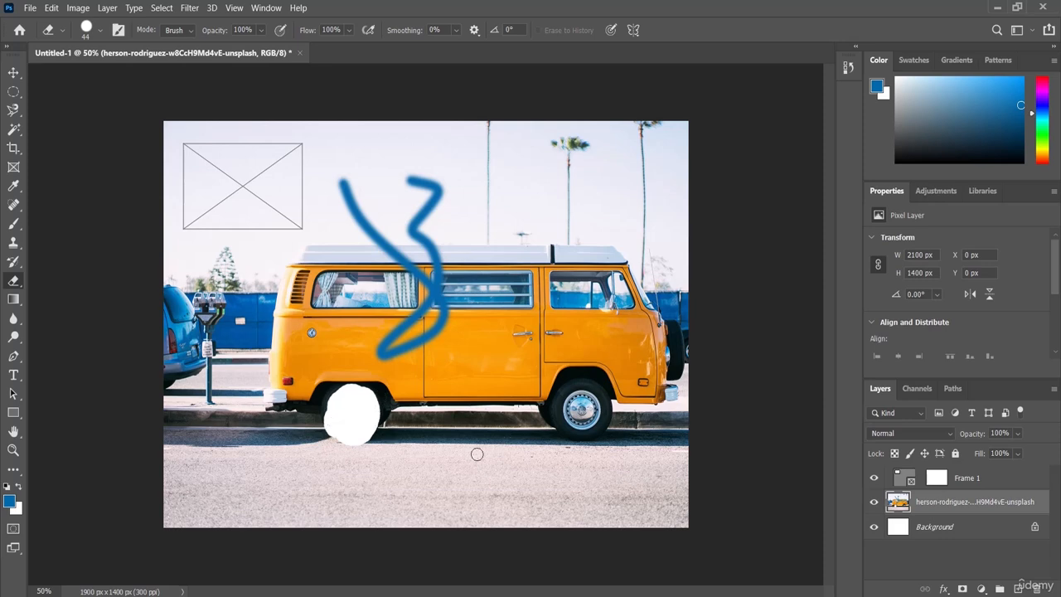
mouse_move(456, 373)
left_mouse_down()
mouse_move(521, 375)
mouse_move(436, 383)
mouse_move(490, 388)
left_mouse_up()
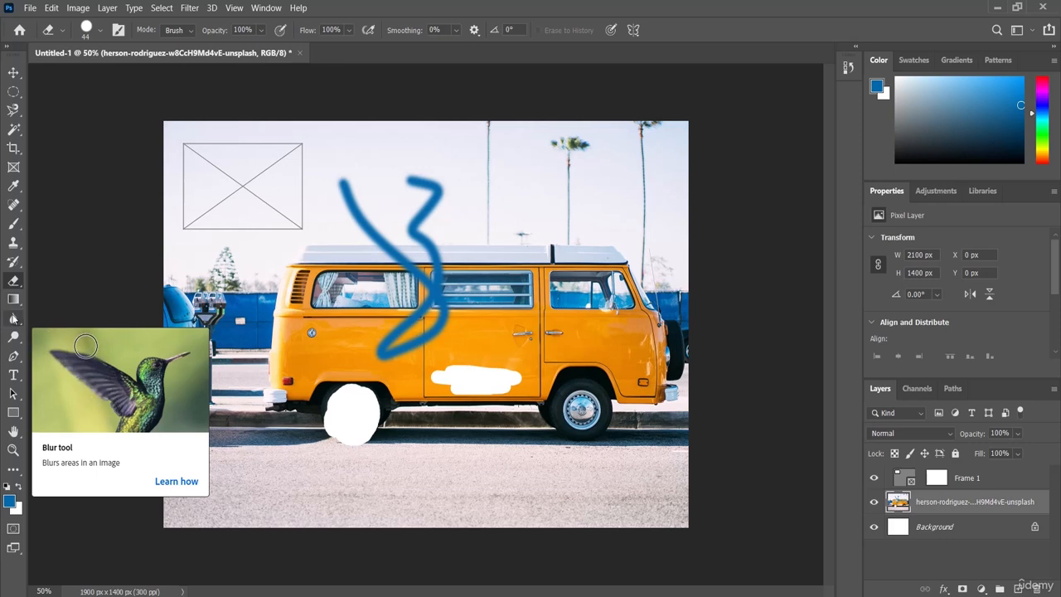
Blur the van's front wheel with the Blur tool at a size of 95 px
left_click(12, 322)
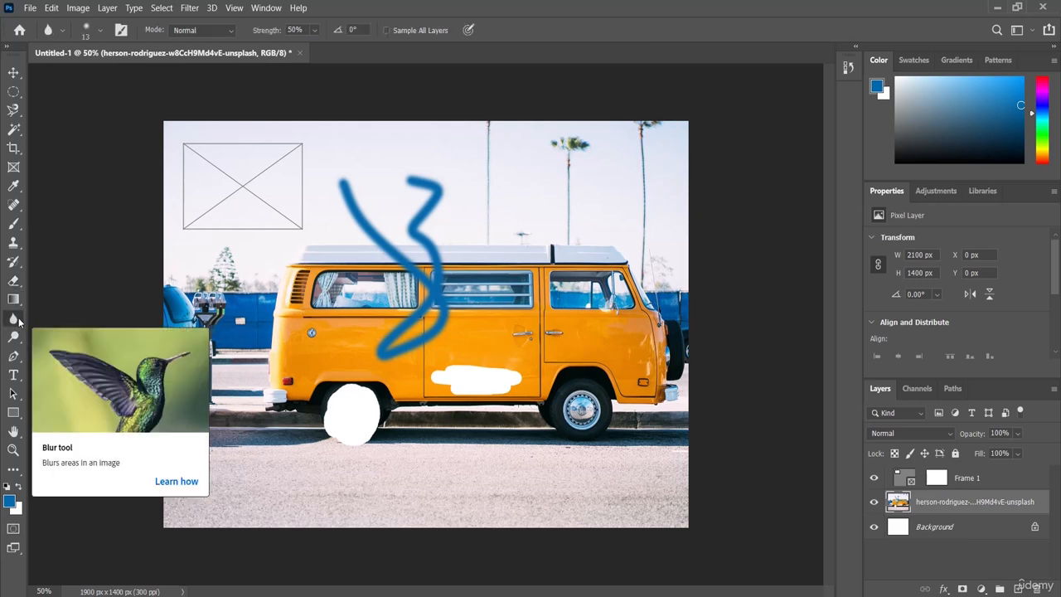
left_click(100, 32)
left_click_drag(85, 77, 114, 80)
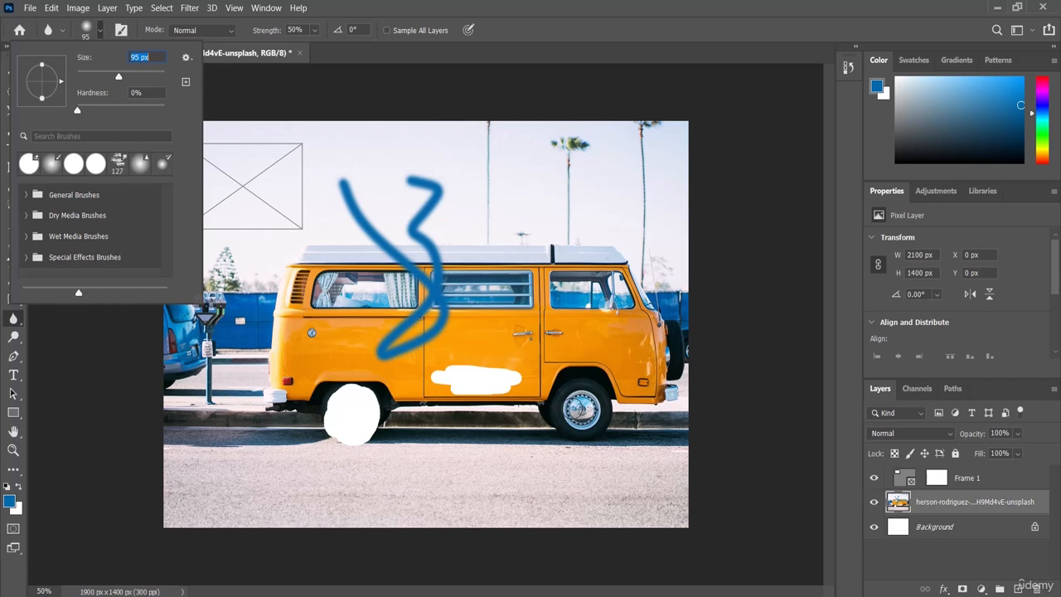
key("Return")
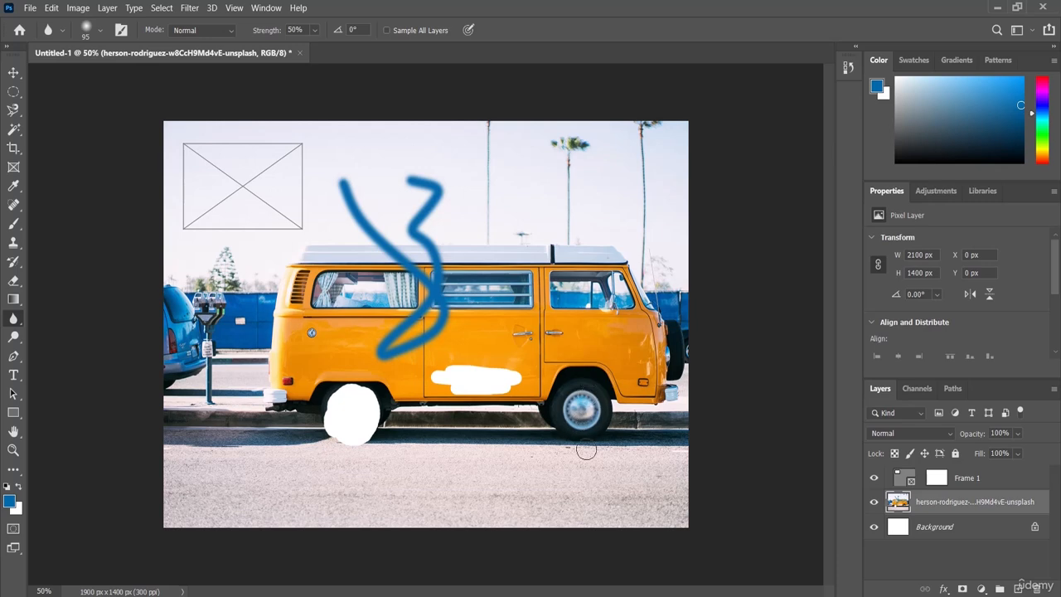
mouse_move(568, 431)
left_mouse_down()
mouse_move(597, 430)
mouse_move(572, 448)
mouse_move(569, 410)
mouse_move(558, 427)
left_mouse_up()
Undo the last blur on the front wheel and redo it
left_click(52, 8)
left_click(75, 22)
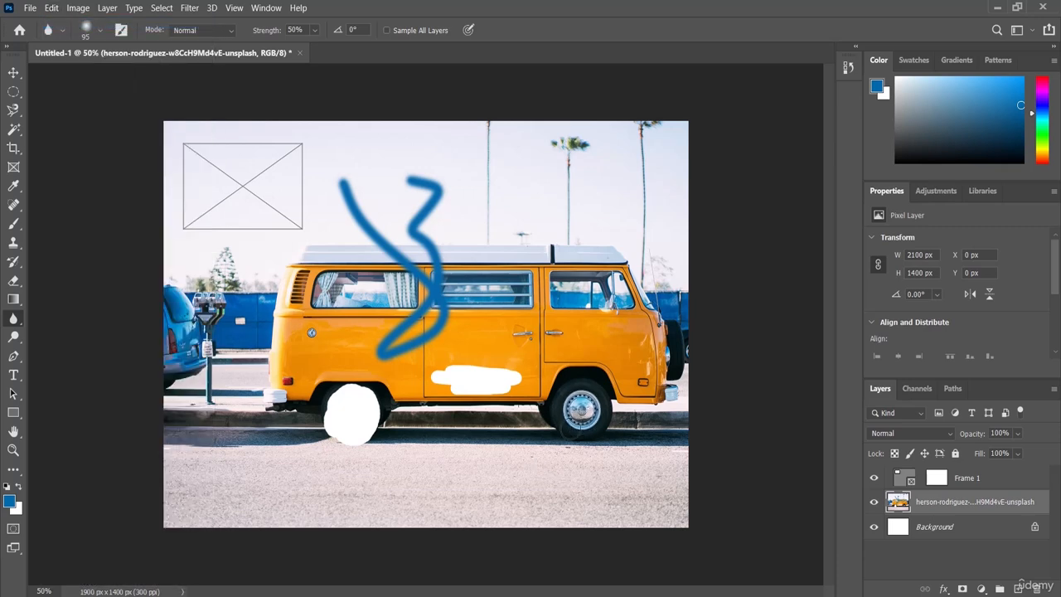
left_click(52, 8)
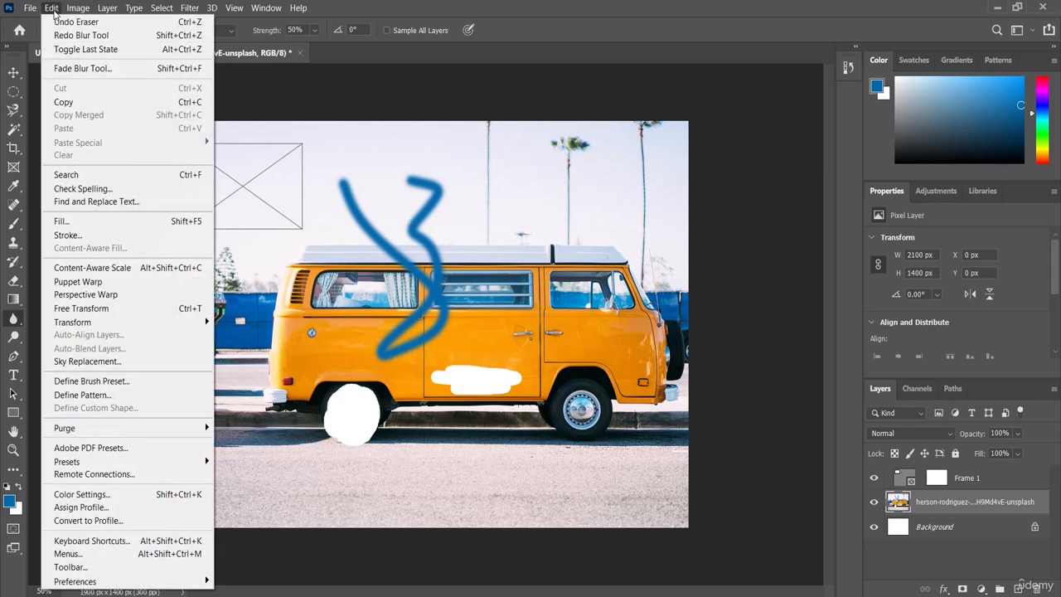
left_click(124, 36)
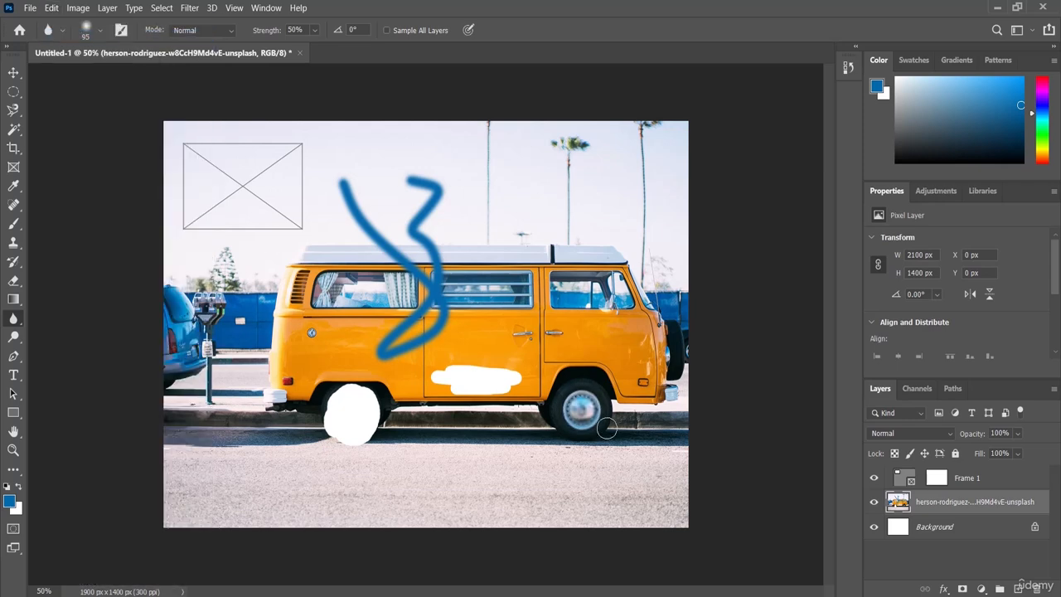
key("ctrl+z")
key("ctrl+z")
key("ctrl+z")
Add the horizontal text "Opened-Online" in 12 pt Myriad Pro on the road below the van and commit it
left_click(11, 375)
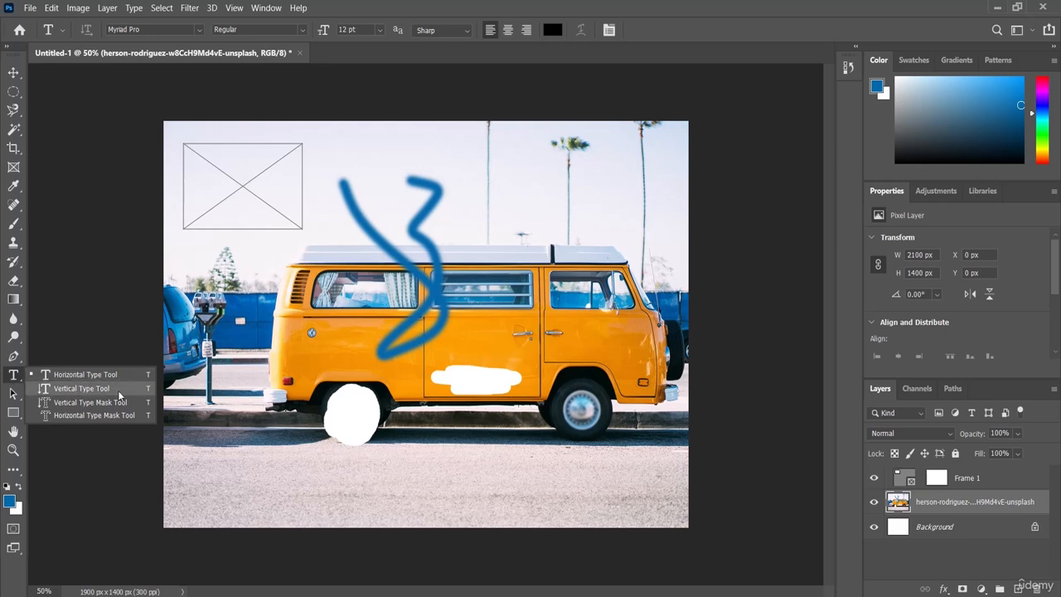
left_click(77, 375)
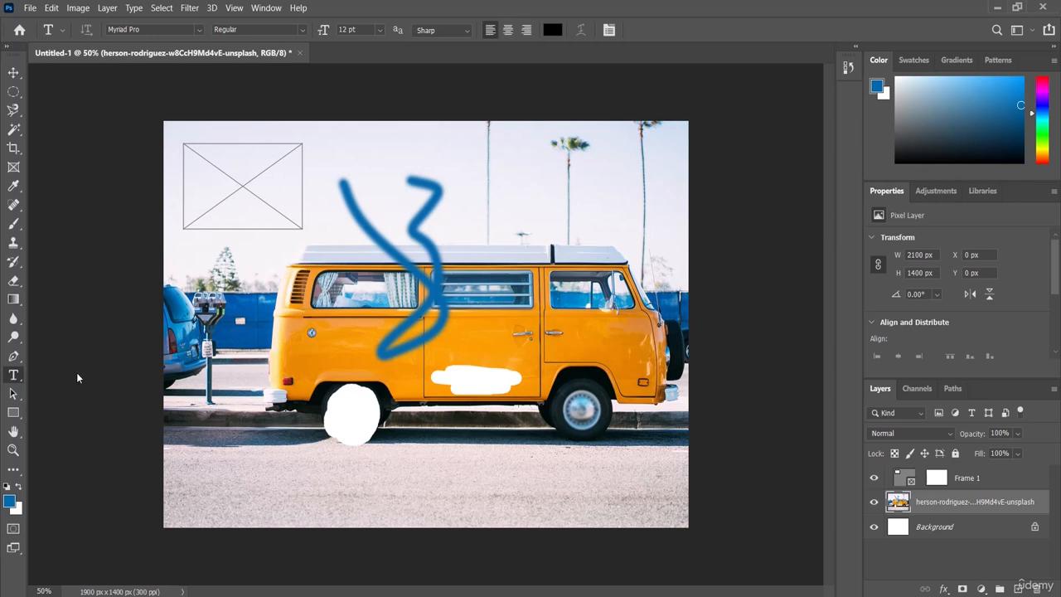
left_click(431, 476)
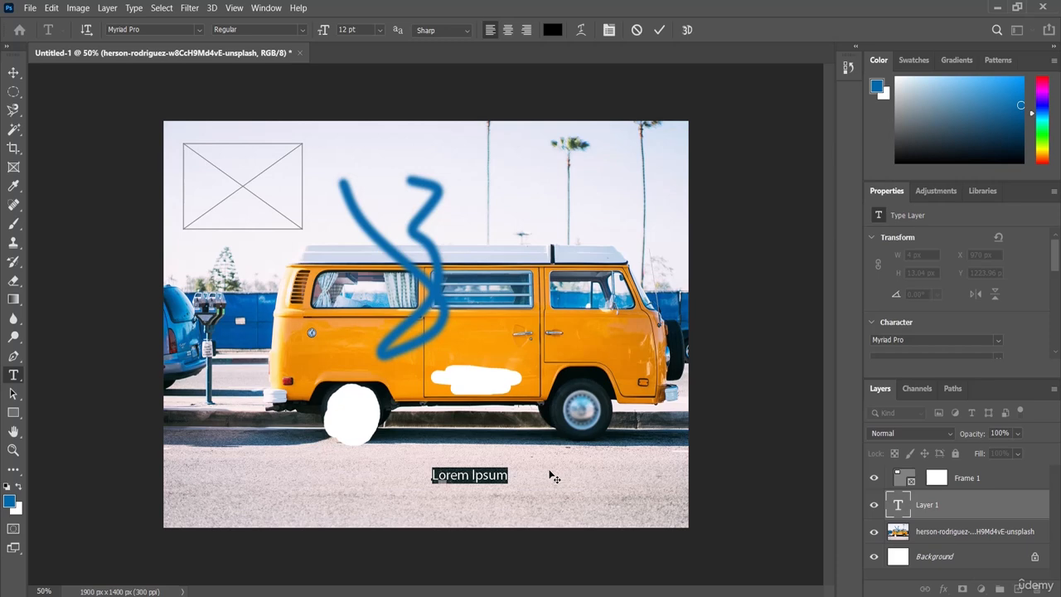
type("Opene")
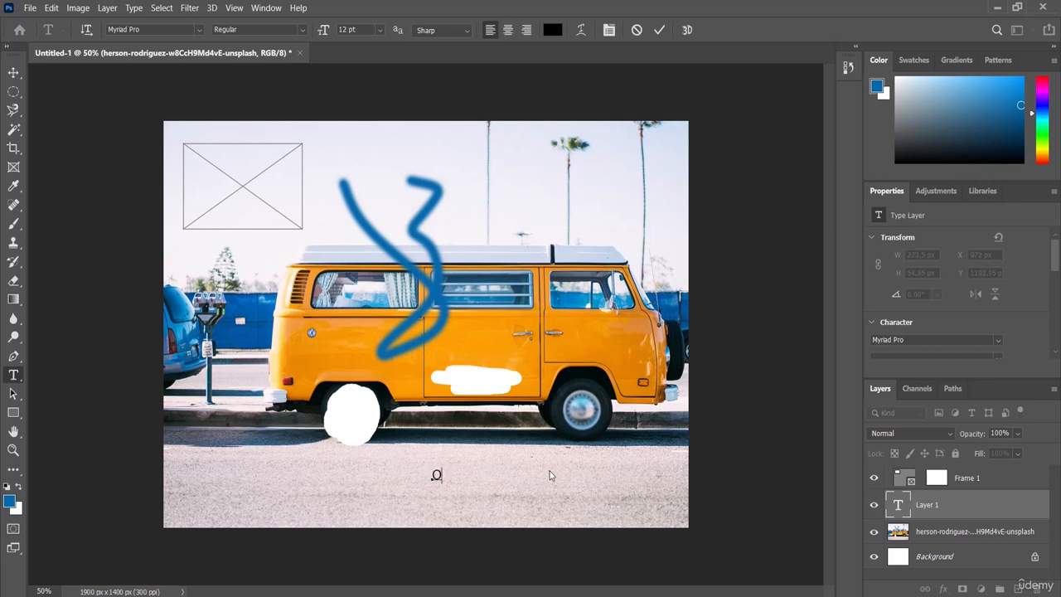
type("d-Online")
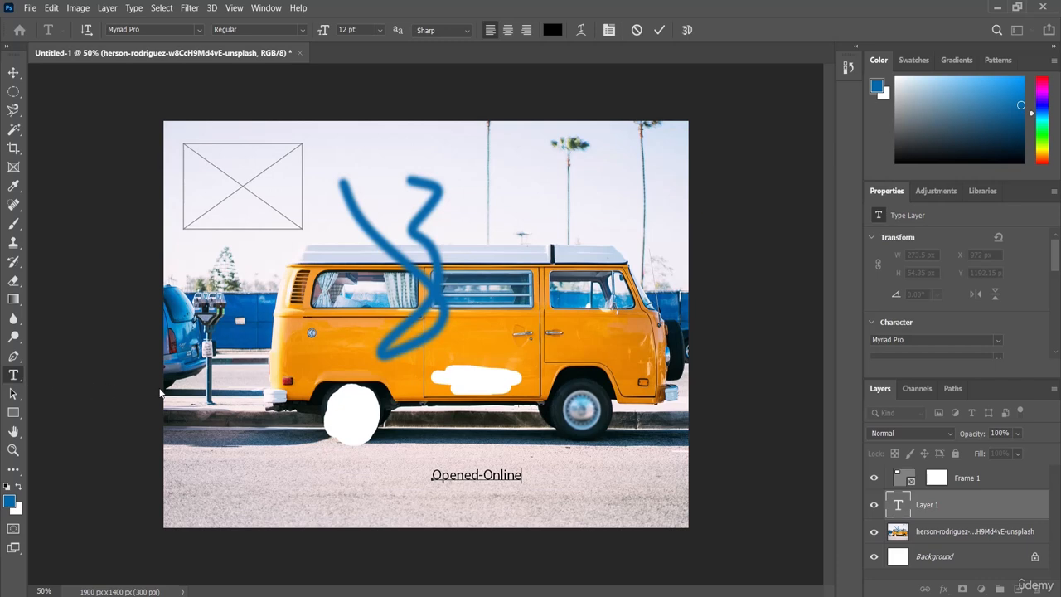
left_click(87, 386)
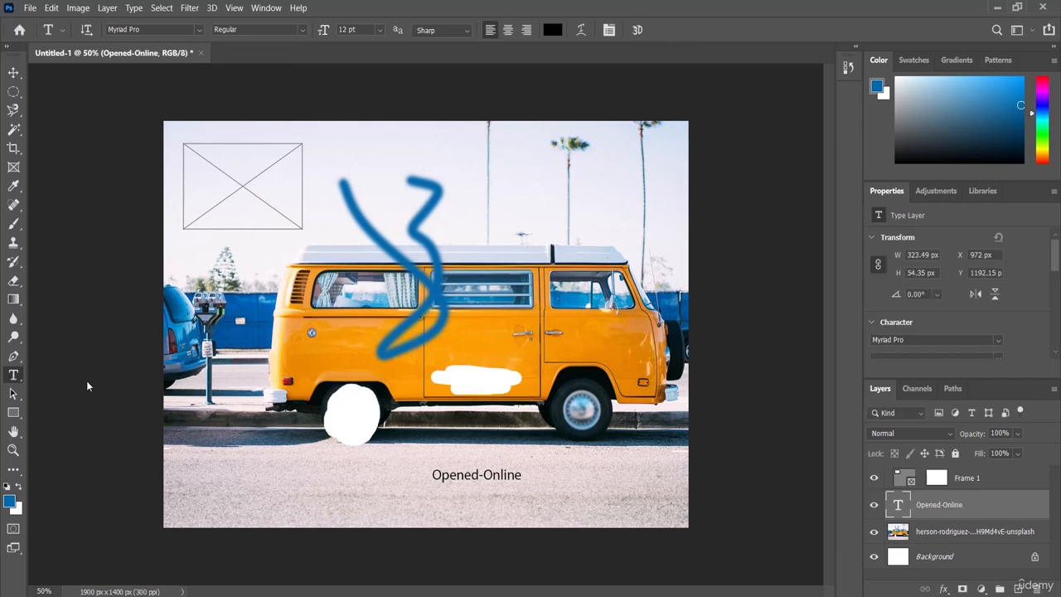
Draw a blue rectangle of about 777 x 420 px in the image's lower-left area, covering the erased rear wheel
left_click(12, 412)
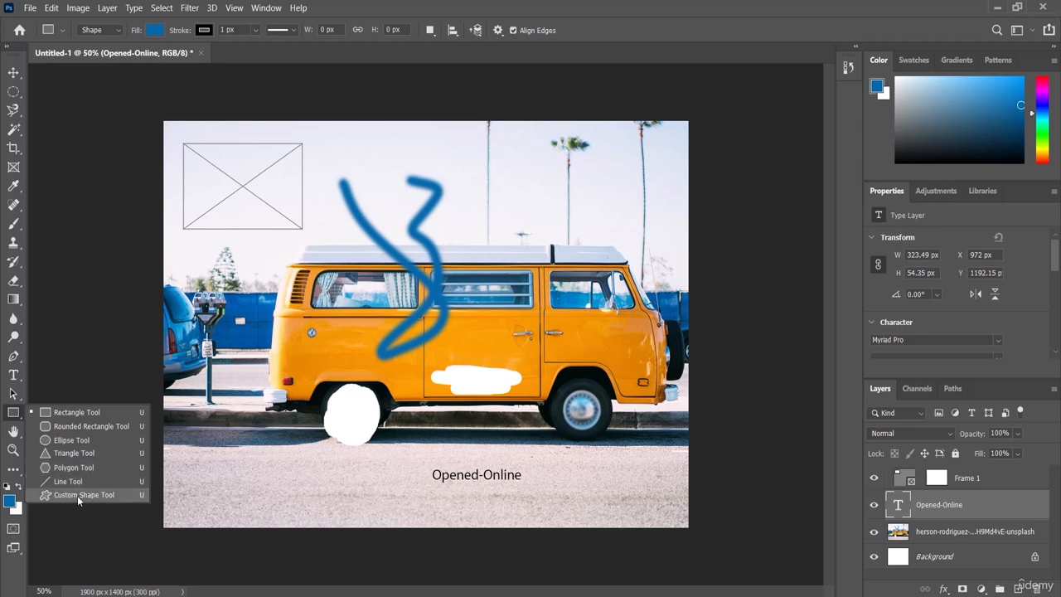
left_click(81, 415)
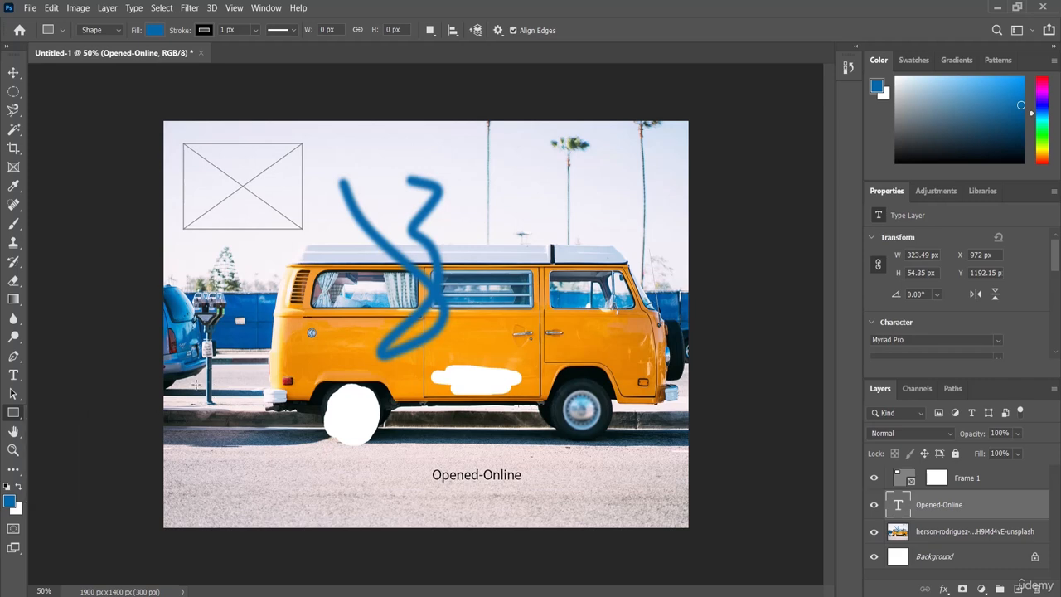
left_click_drag(195, 384, 410, 506)
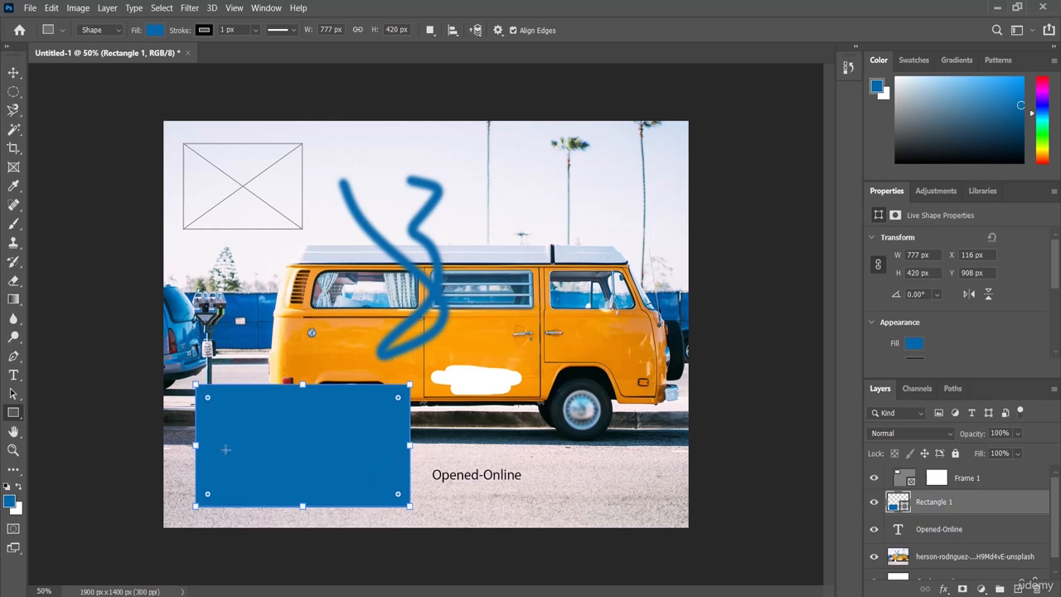
Draw a blue ellipse of about 450 x 405 px in the sky, overlapping the van's roof
left_click(16, 406)
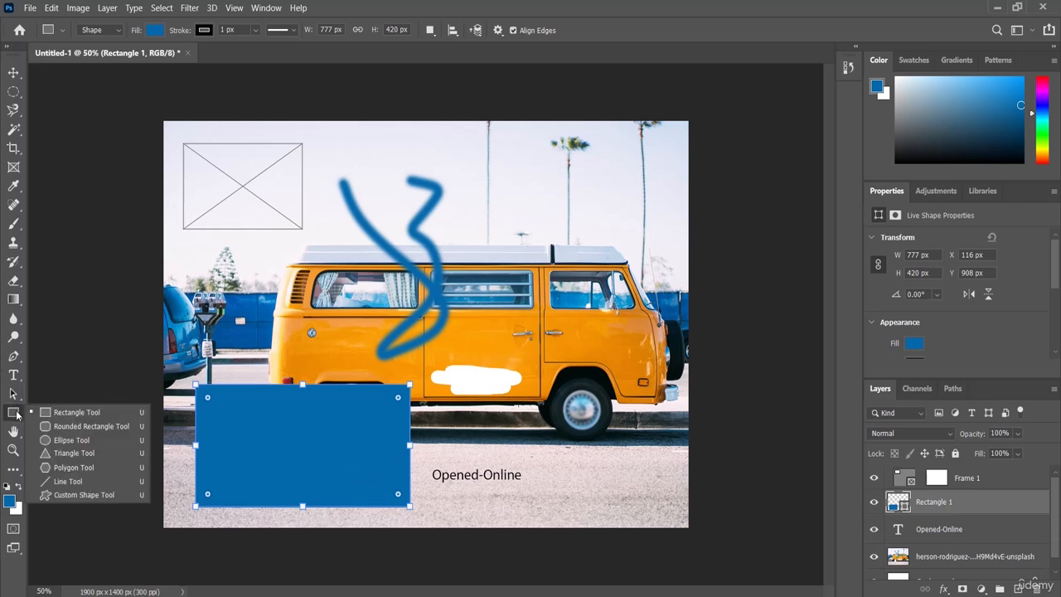
left_click(72, 442)
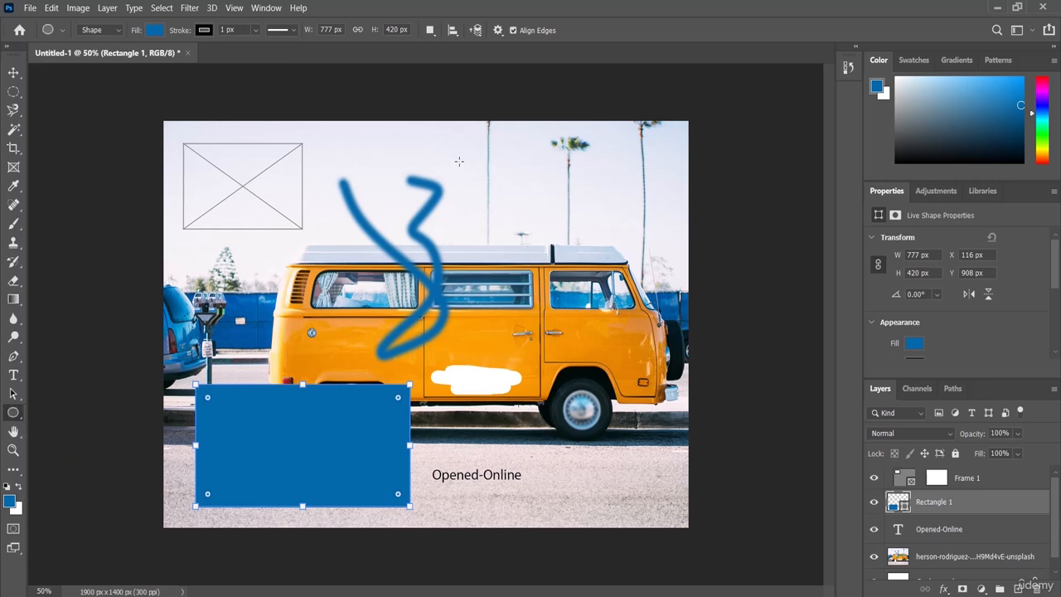
left_click_drag(460, 161, 584, 277)
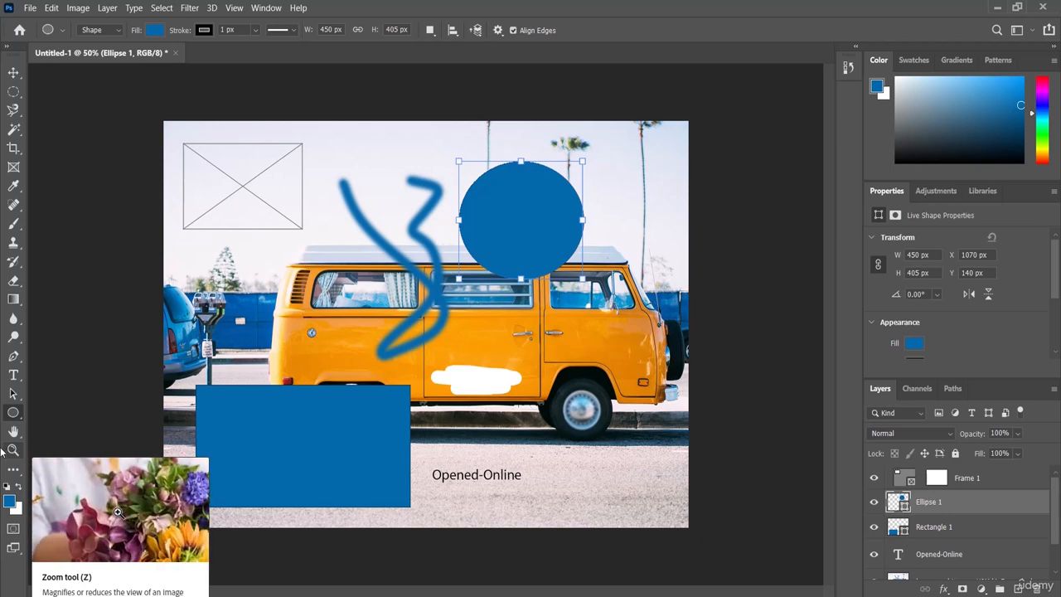
Zoom in on the middle of the van to 200% and zoom back out to 50% with the Zoom tool
left_click(13, 451)
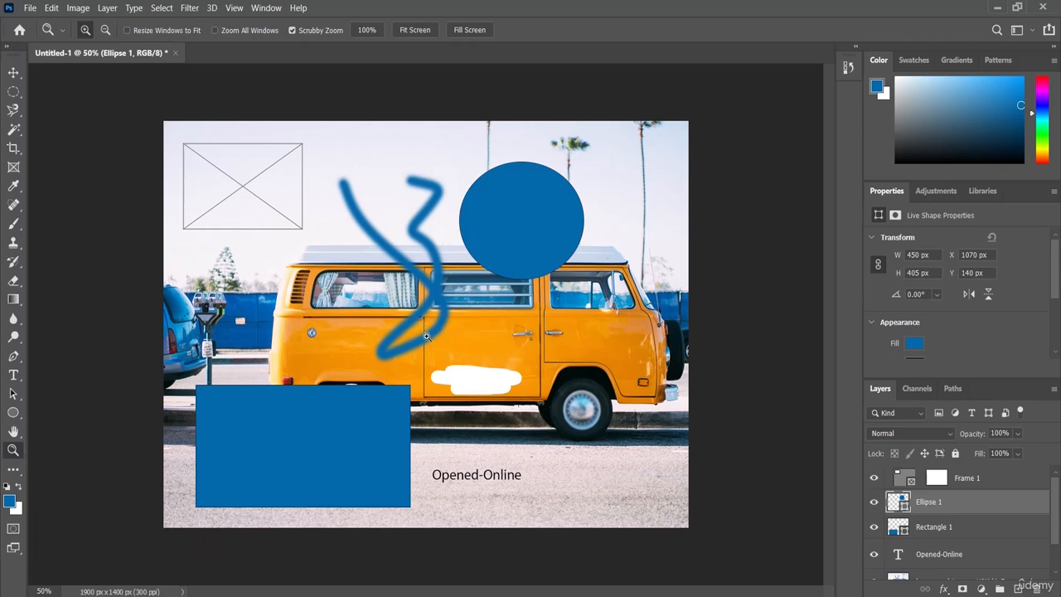
left_click(83, 31)
left_click(468, 330)
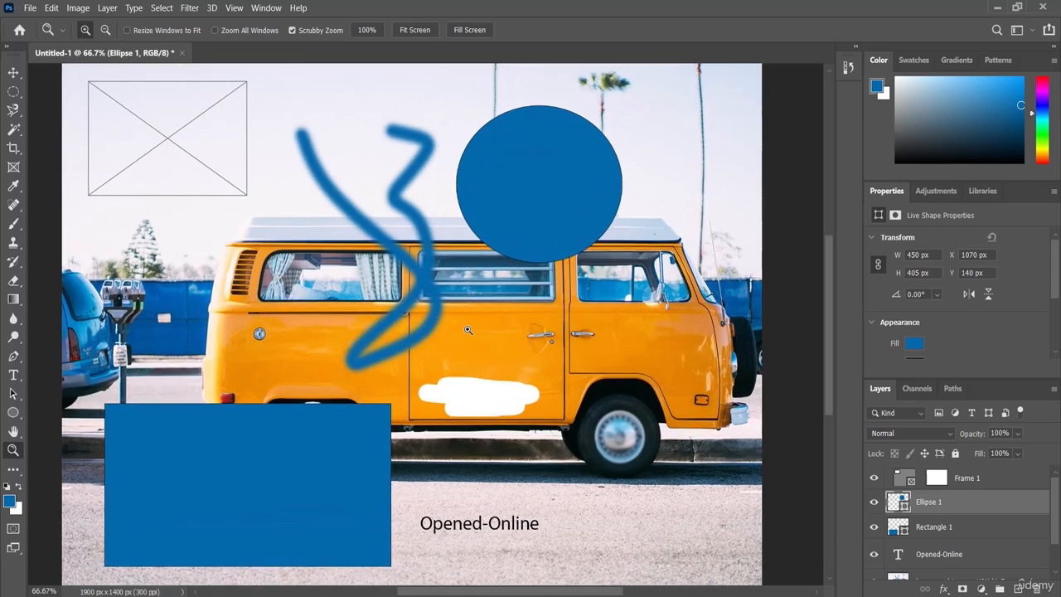
left_click(467, 330)
left_click(468, 330)
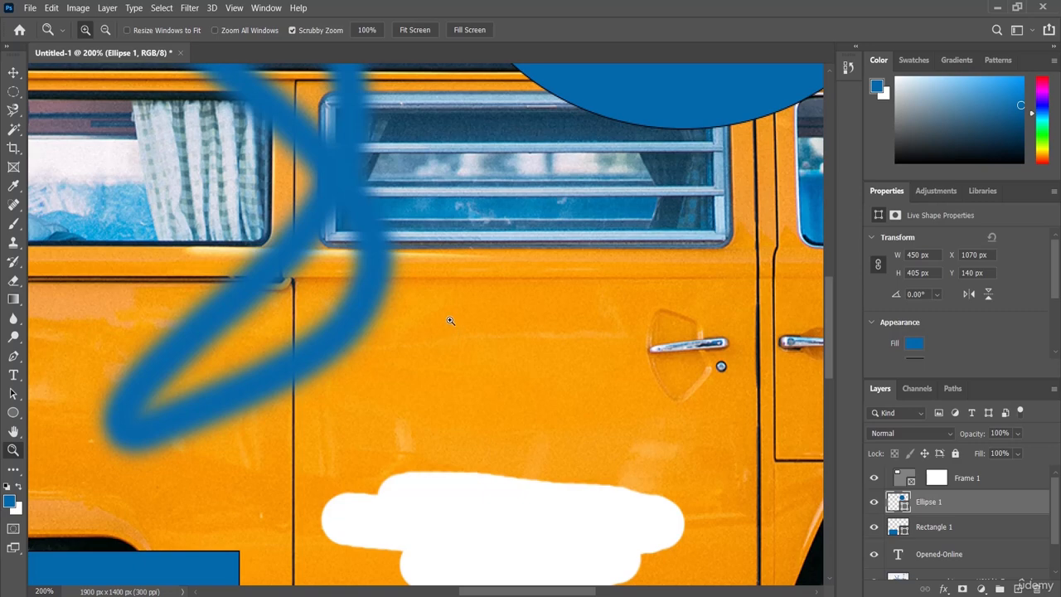
left_click(106, 31)
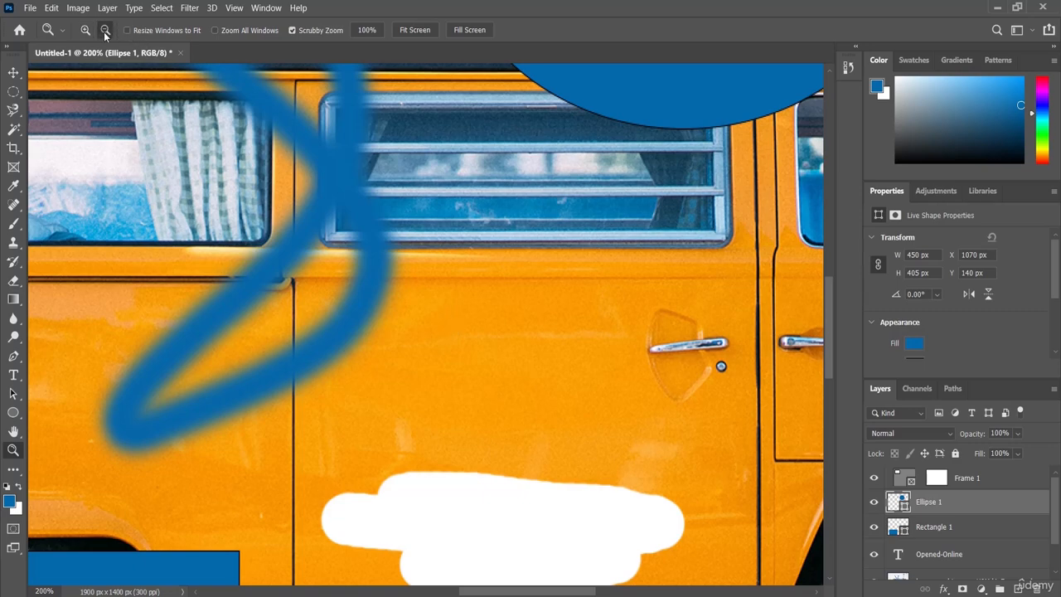
left_click(448, 316)
left_click(448, 316)
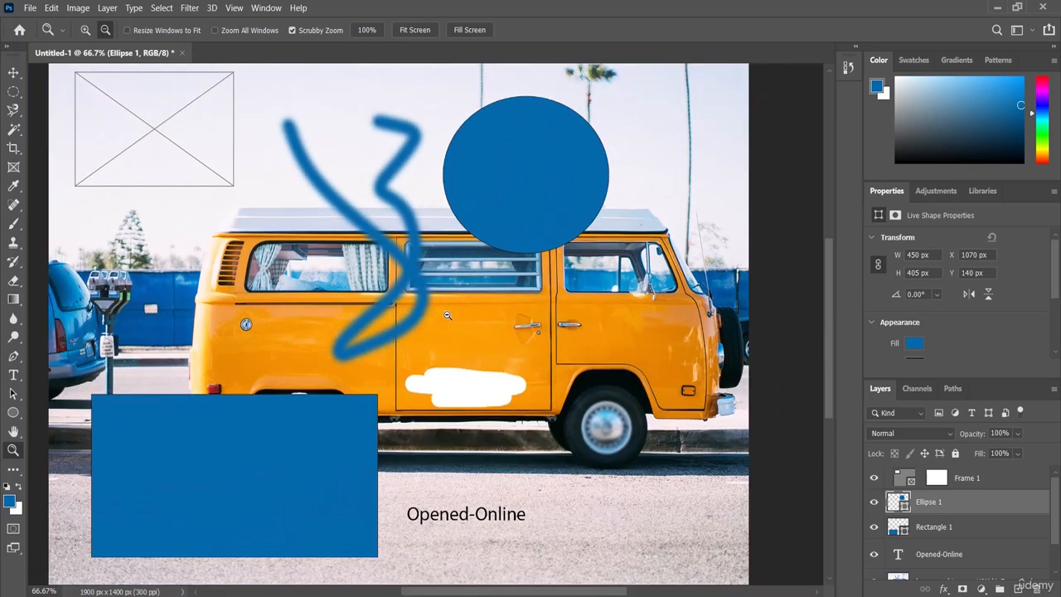
left_click(448, 316)
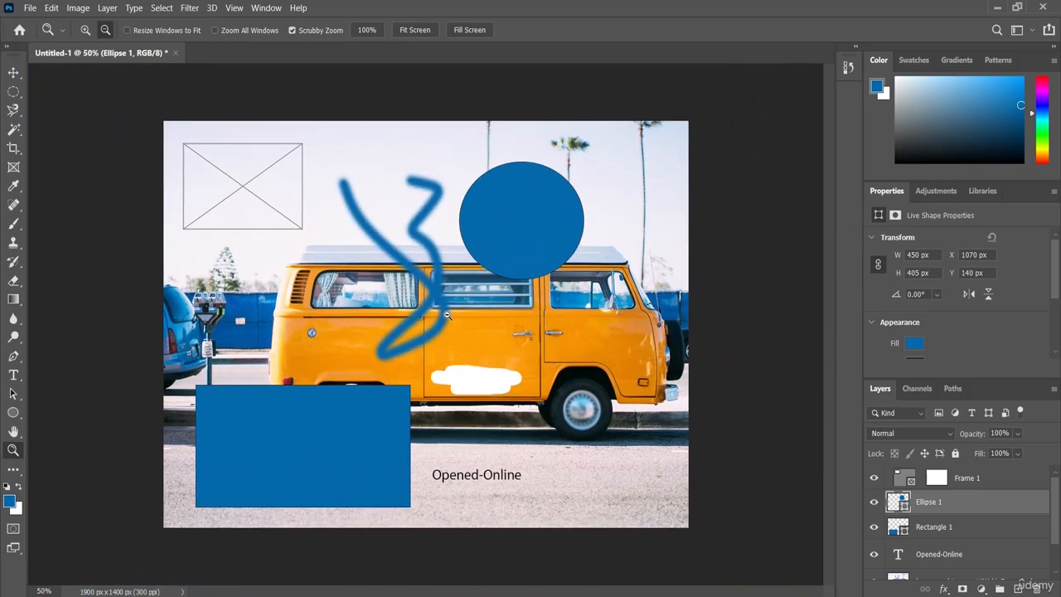